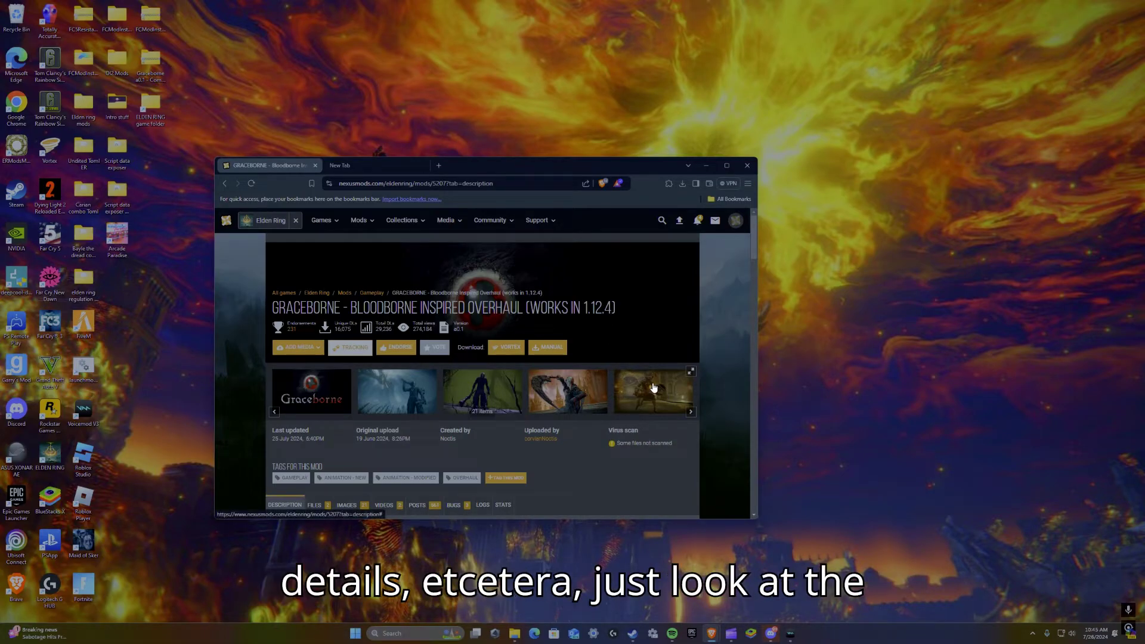
Request the manual download of the main Graceborne a0.1 file from the mod's files page and check the recent downloads
scroll(651, 386, "down", 3)
scroll(427, 347, "up", 3)
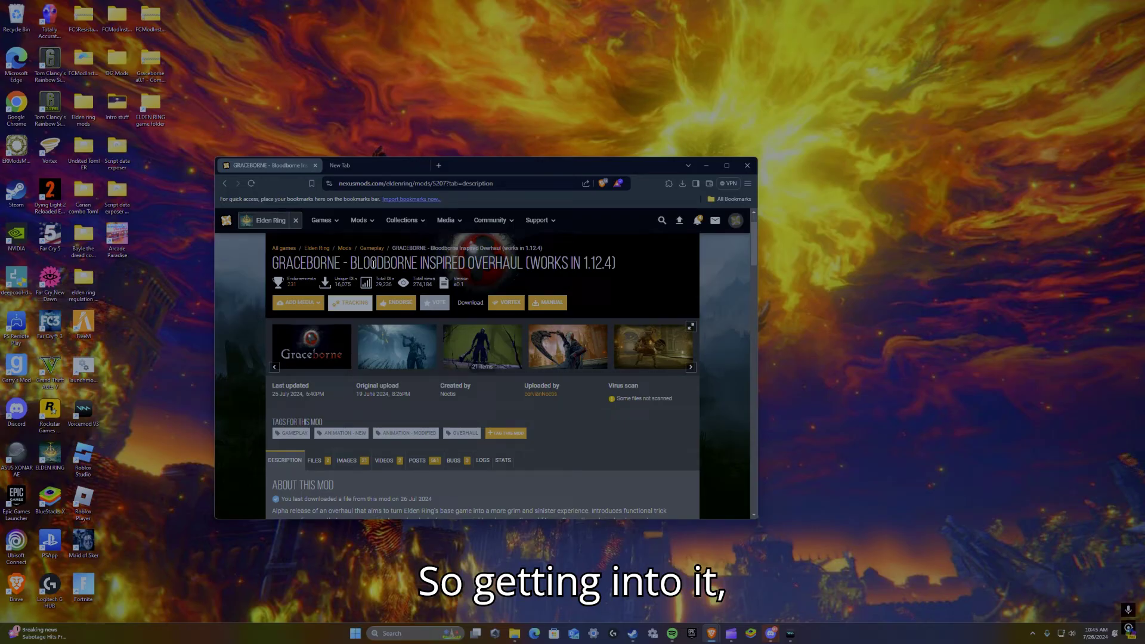
left_click(314, 460)
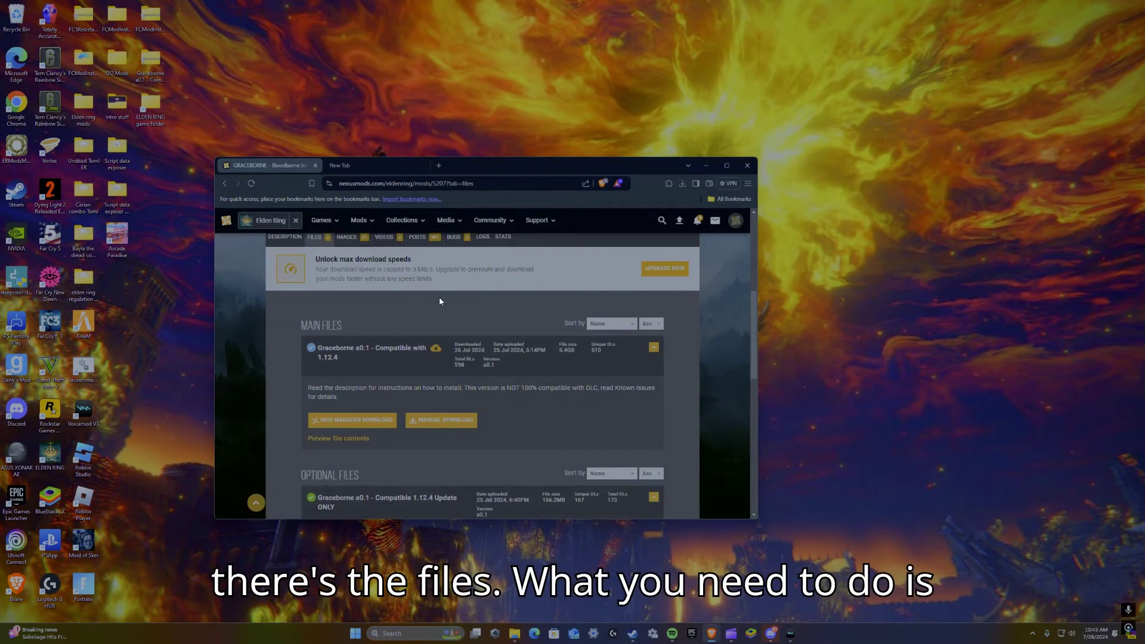
left_click(444, 420)
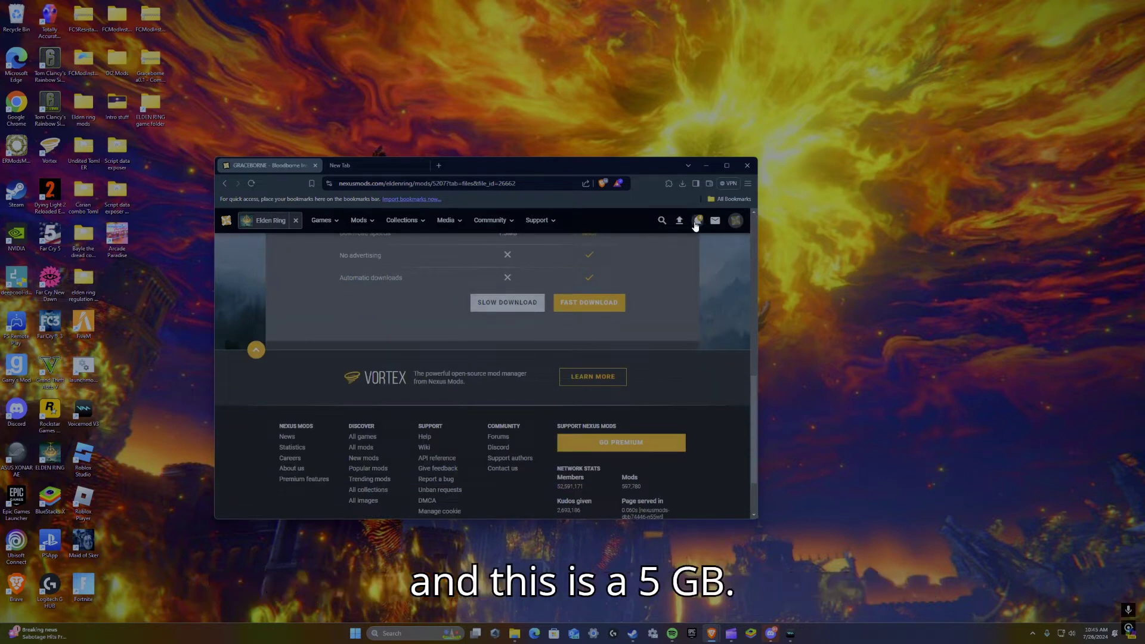
left_click(682, 184)
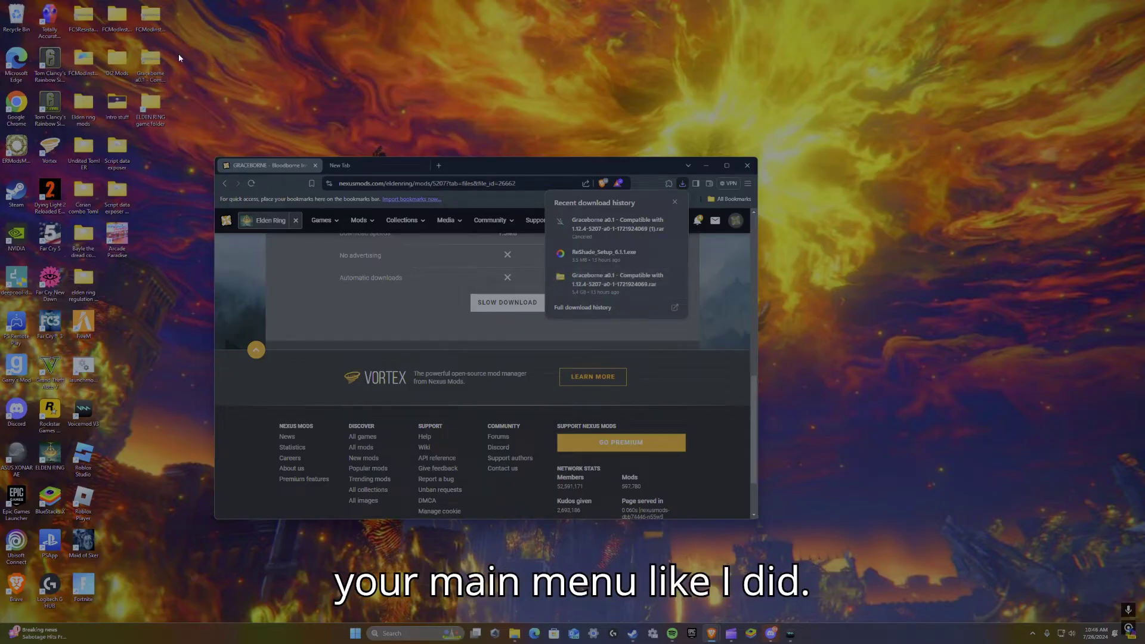
Open the extracted Graceborne a0.1 folder from the desktop and move its window clear of the desktop shortcuts
double_click(164, 78)
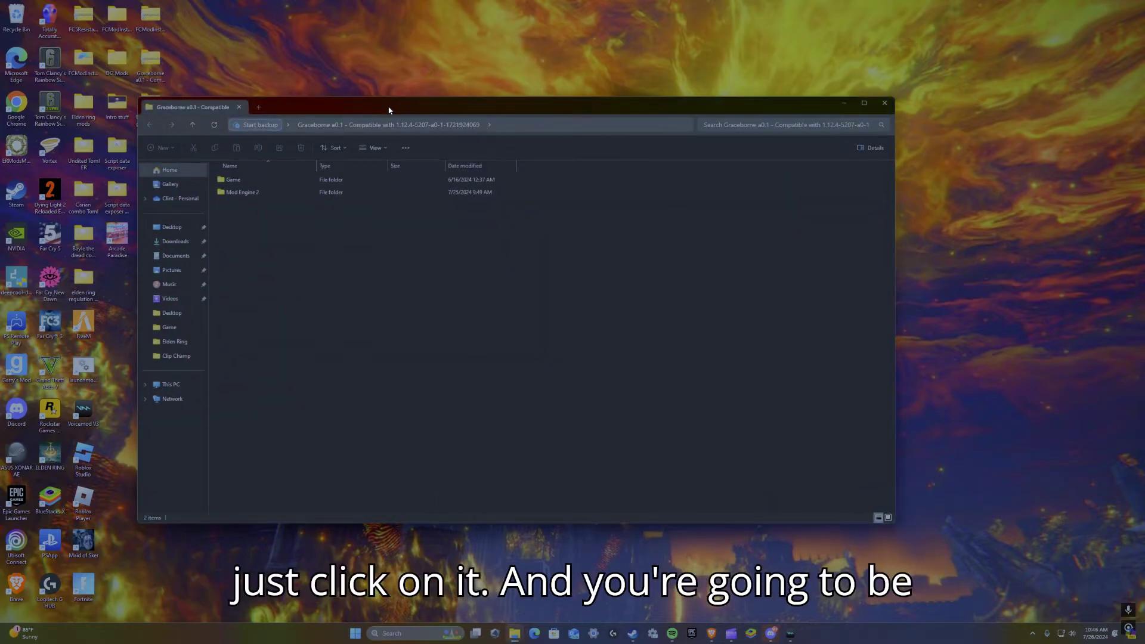
left_click_drag(391, 109, 410, 188)
left_click(581, 194)
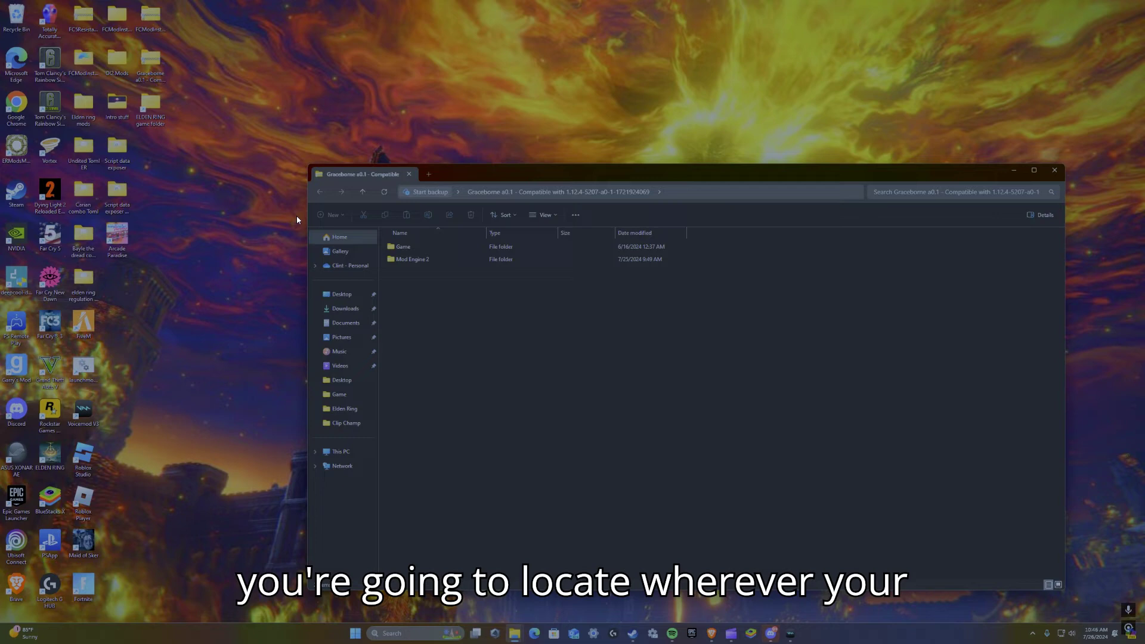
Open the ELDEN RING game folder from its desktop shortcut and place its window beside the Graceborne folder
double_click(149, 124)
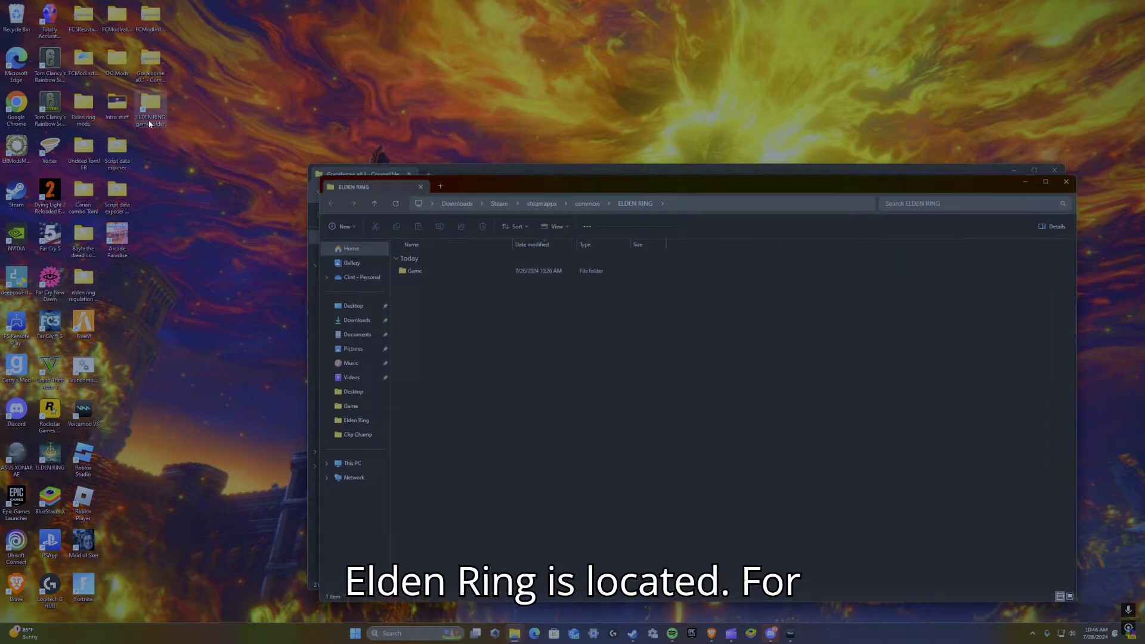
left_click_drag(565, 187, 390, 207)
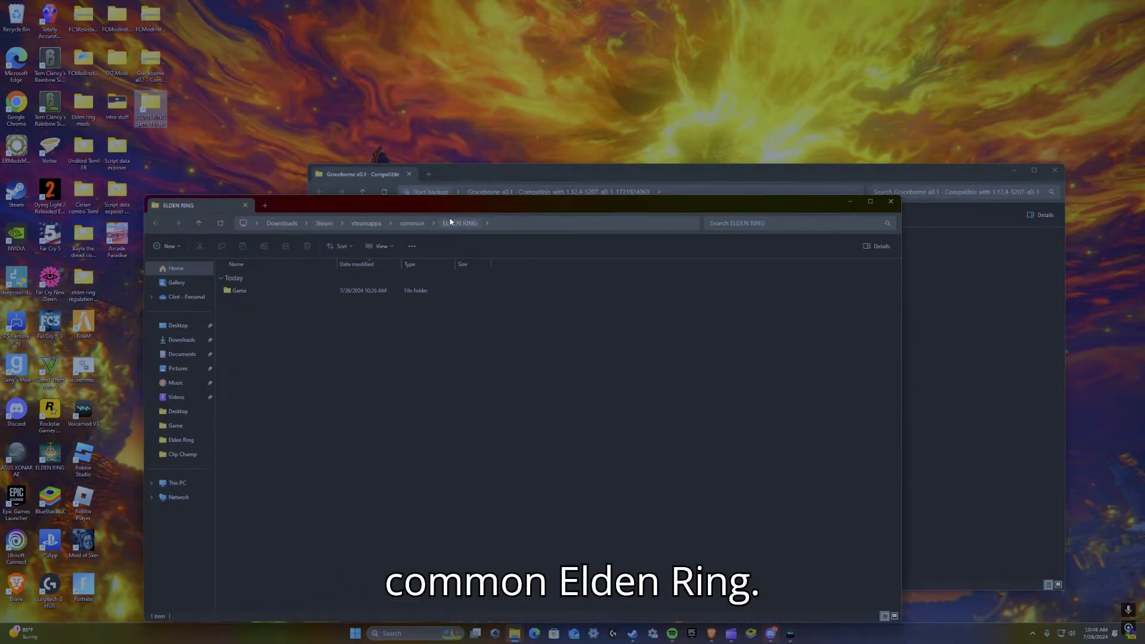
left_click_drag(533, 207, 336, 184)
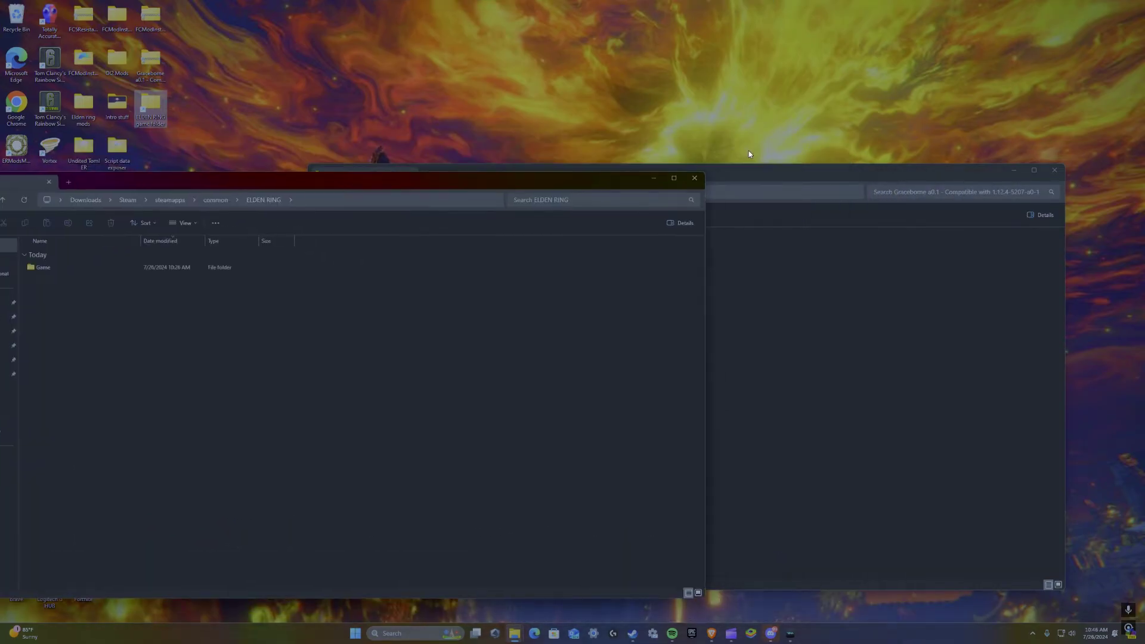
left_click(751, 170)
left_click_drag(751, 170, 868, 191)
left_click_drag(405, 188, 405, 192)
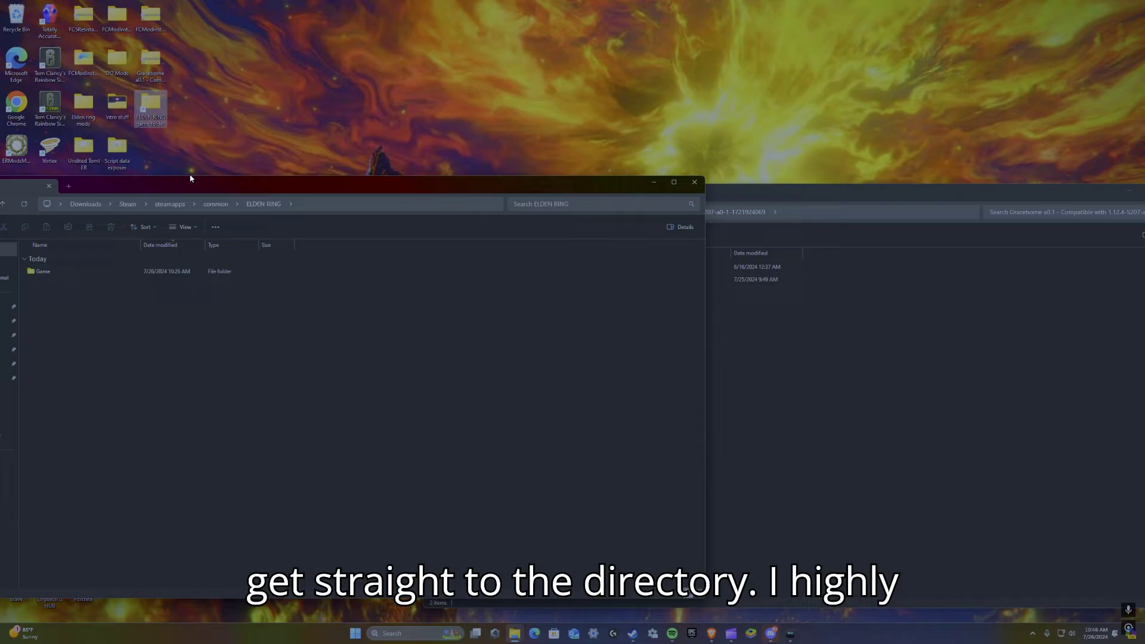
Open the Game folder inside ELDEN RING and line its window up side by side with the Graceborne folder
left_click(310, 200)
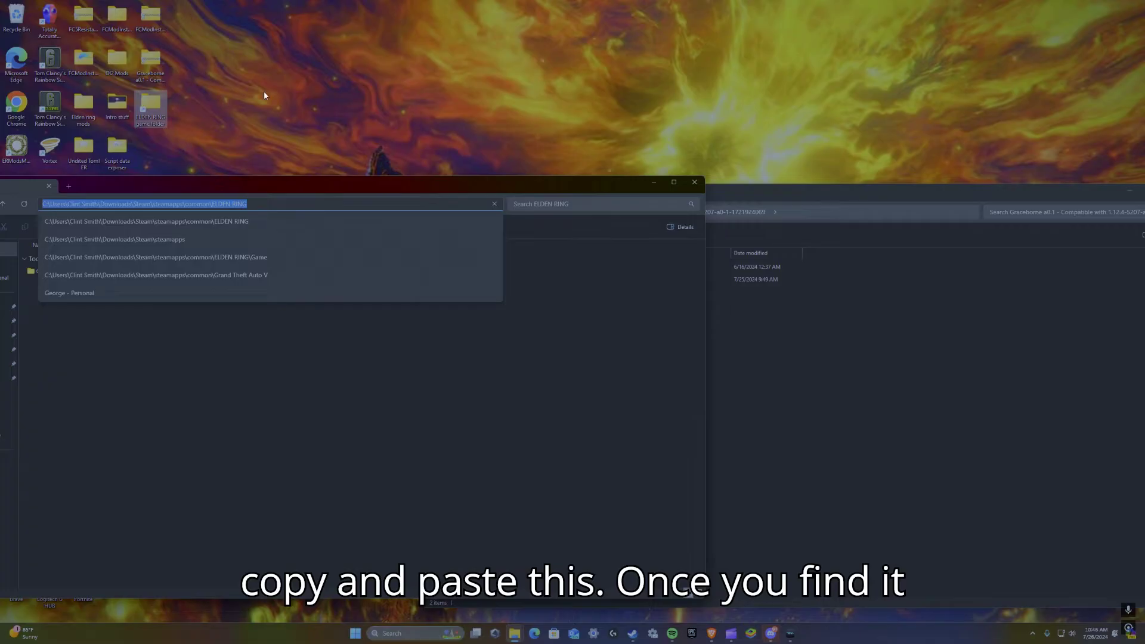
key("Escape")
left_click_drag(421, 184, 455, 132)
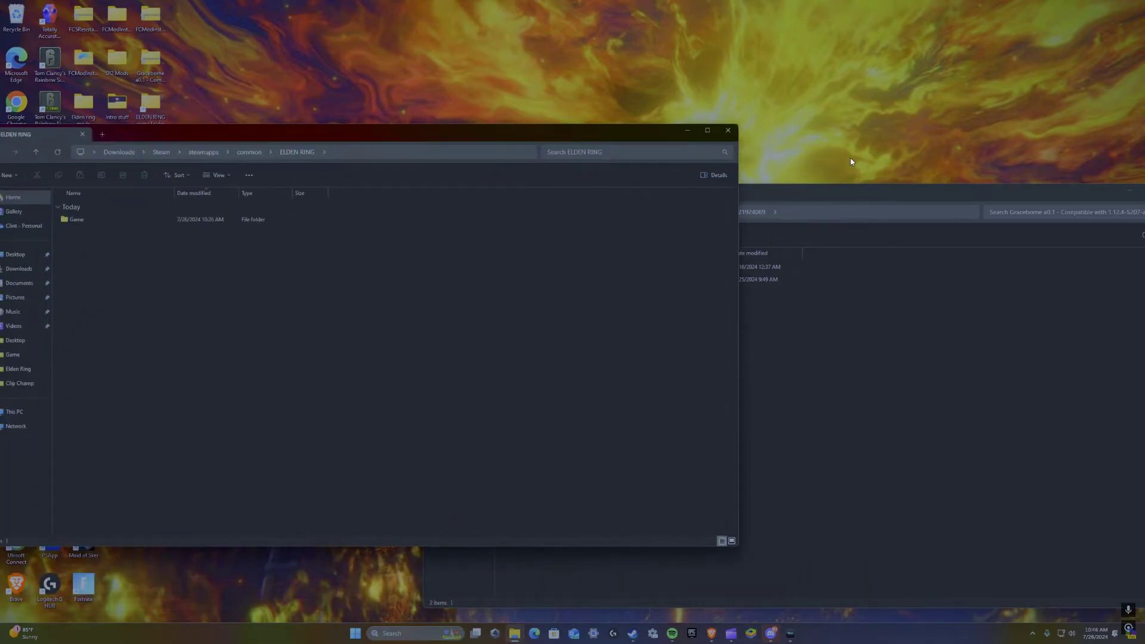
left_click_drag(856, 197, 833, 142)
double_click(120, 221)
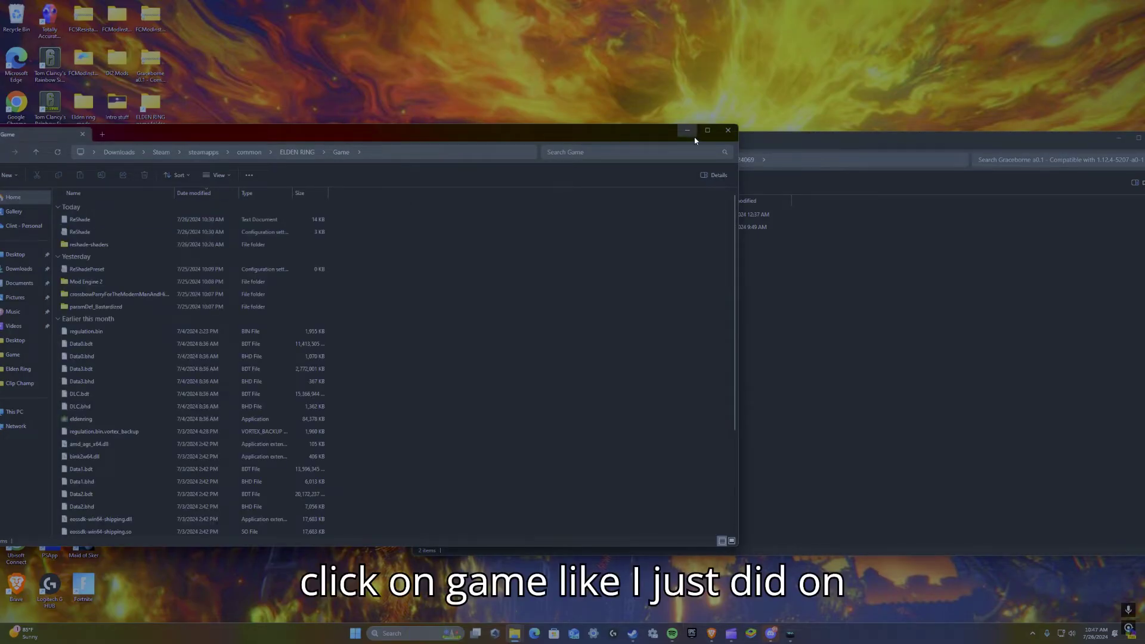
left_click_drag(829, 146, 853, 143)
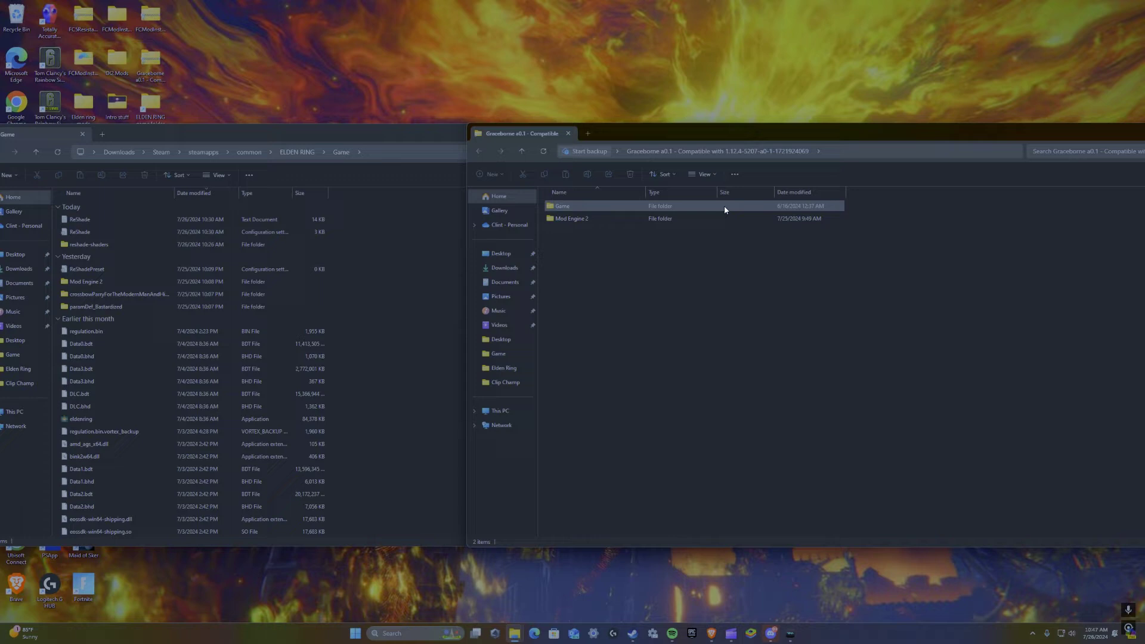
Select all contents of the mod's Game folder, and select the Mod Engine 2 folder one level up
double_click(725, 206)
left_click_drag(844, 283, 543, 162)
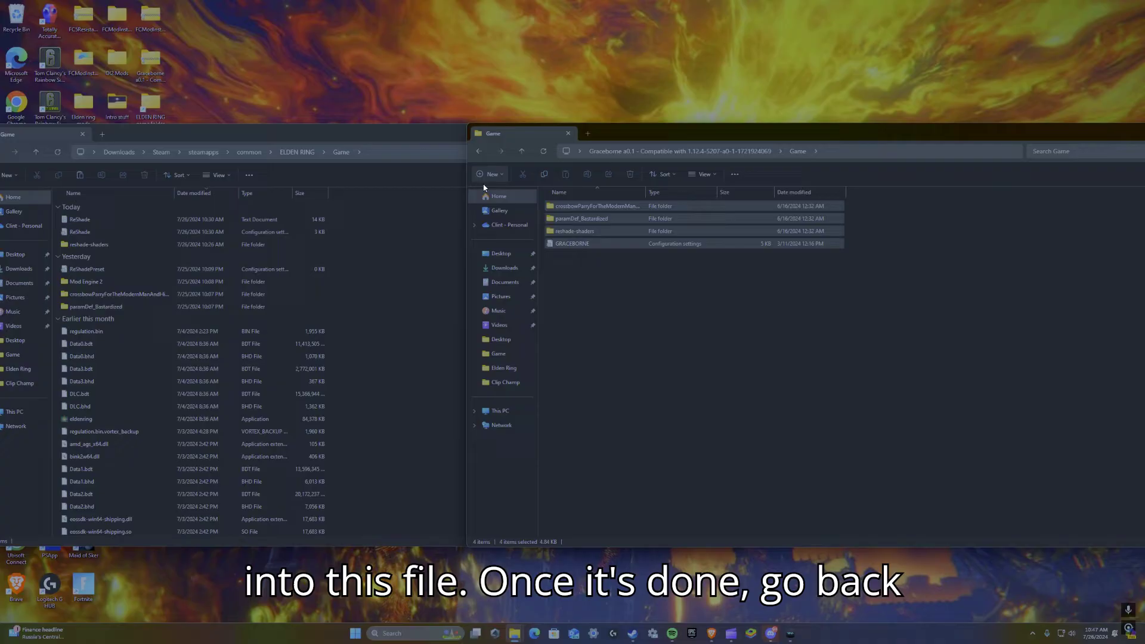
left_click(480, 152)
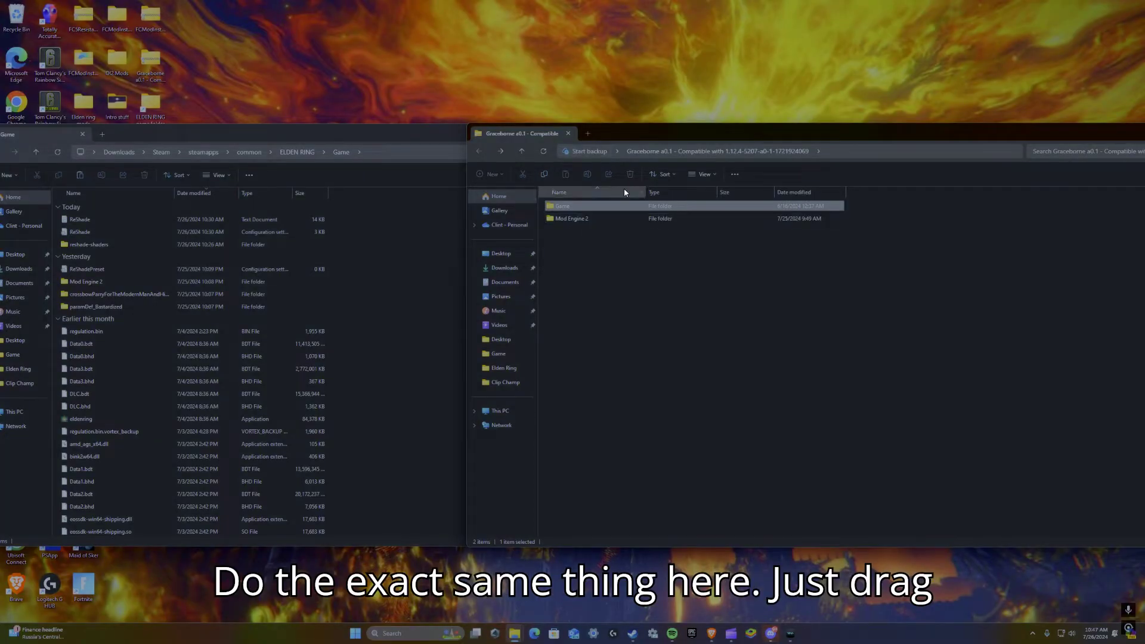
left_click(603, 221)
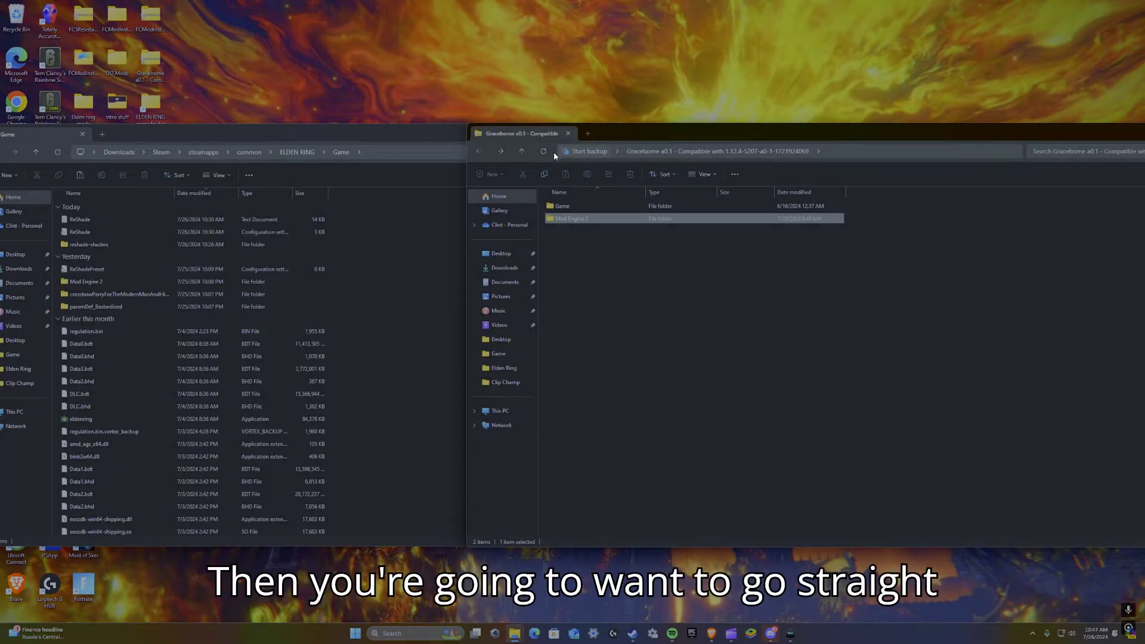
Switch to the browser and bring up the installation instructions in the Graceborne mod's description
mouse_move(791, 634)
mouse_move(711, 633)
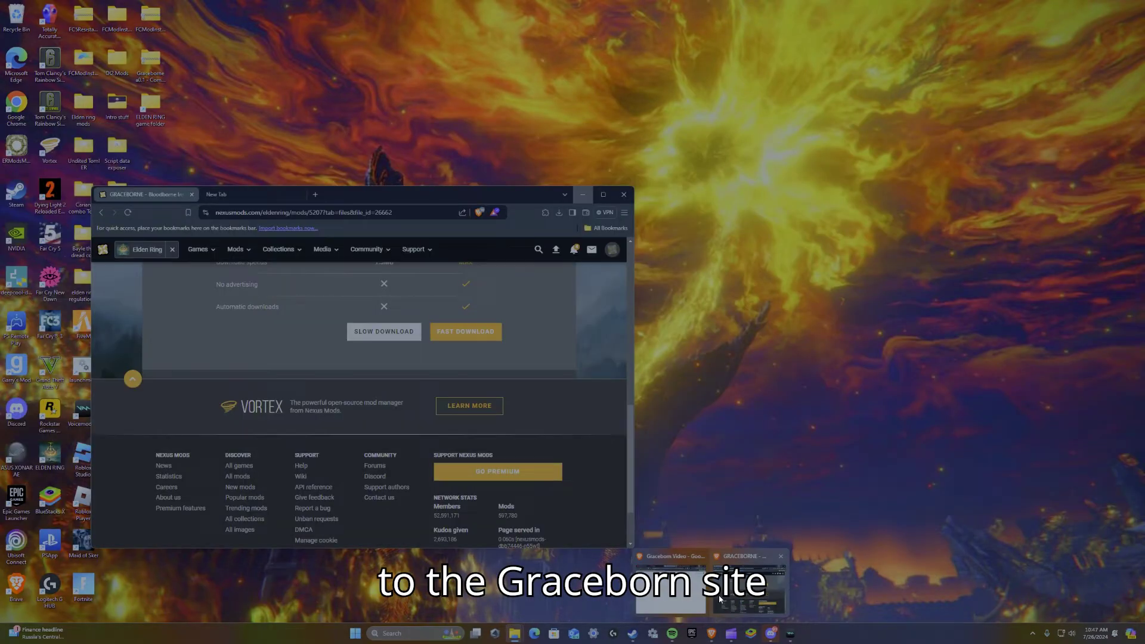
left_click(720, 599)
left_click_drag(439, 189, 625, 119)
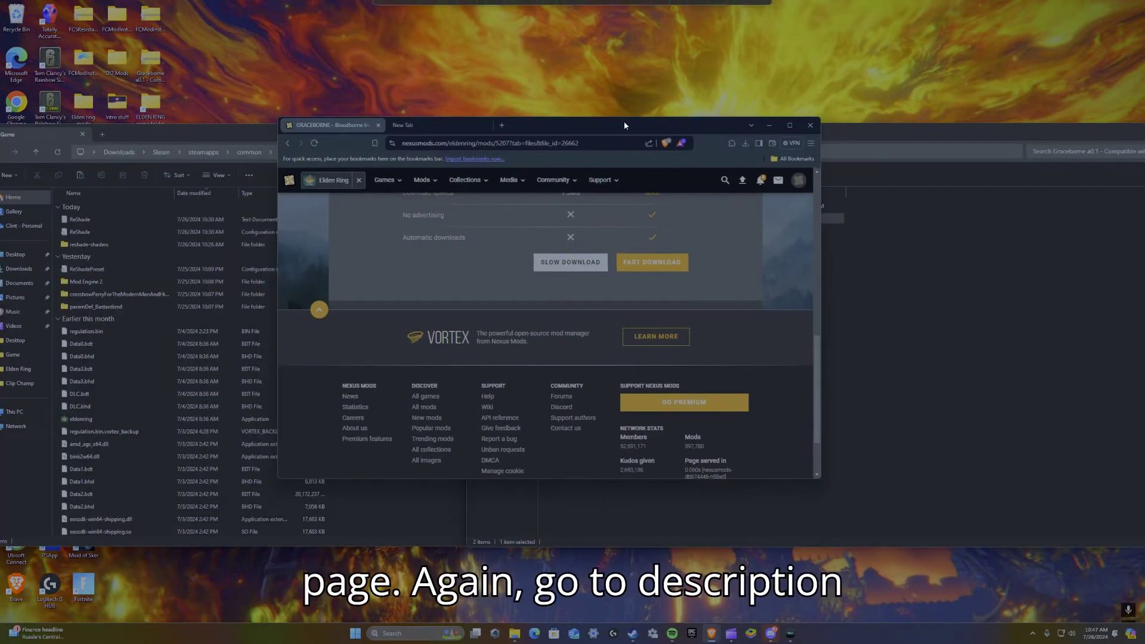
scroll(612, 246, "up", 10)
scroll(355, 423, "down", 1)
left_click(355, 423)
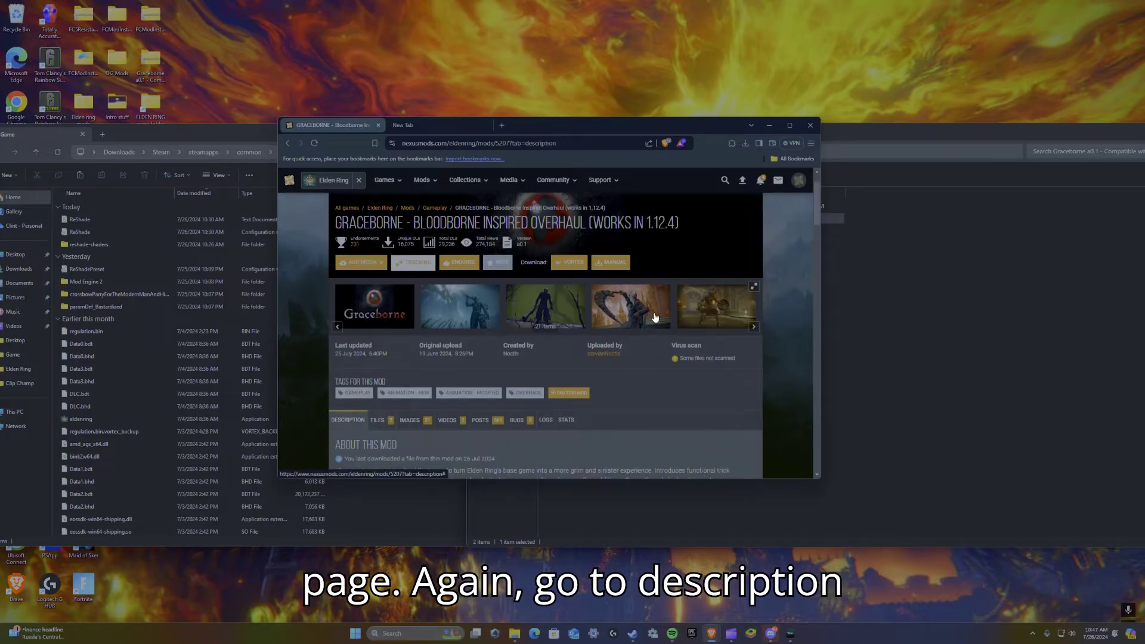
scroll(653, 323, "down", 10)
scroll(645, 307, "up", 1)
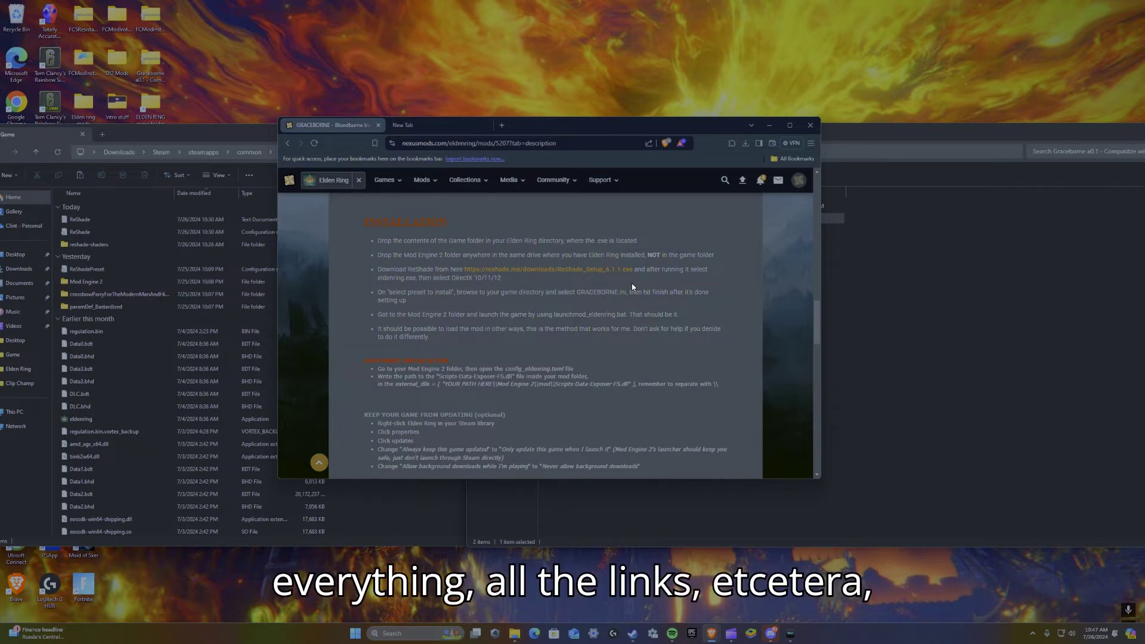
Run the already downloaded ReShade_Setup_6.1.1 from the Downloads folder instead of saving another copy from the description's link
left_click(599, 270)
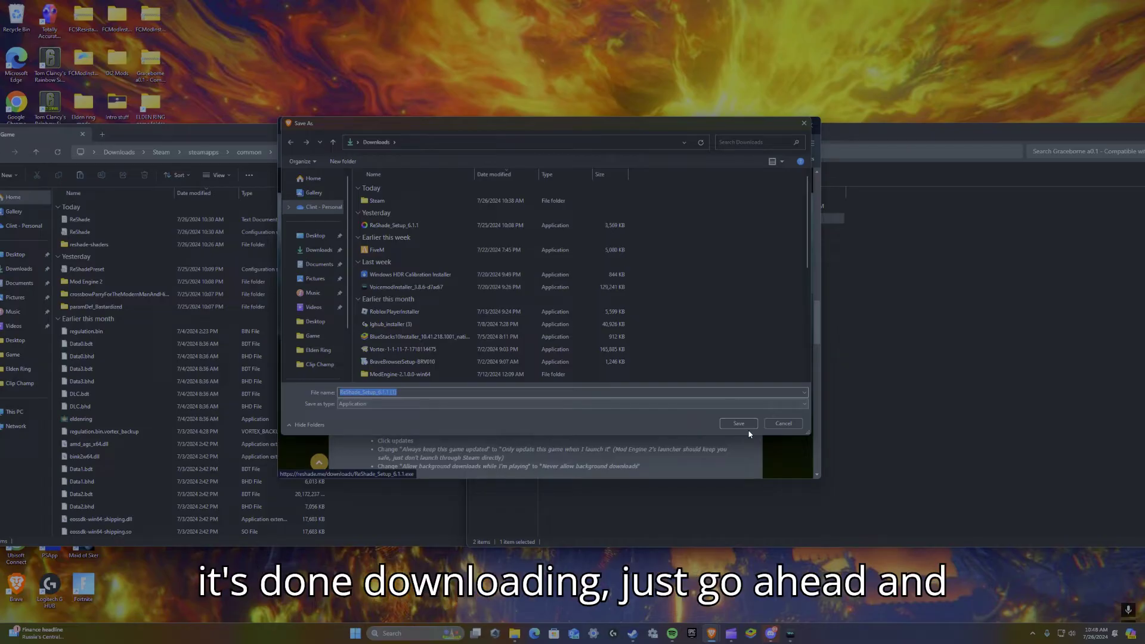
left_click(784, 423)
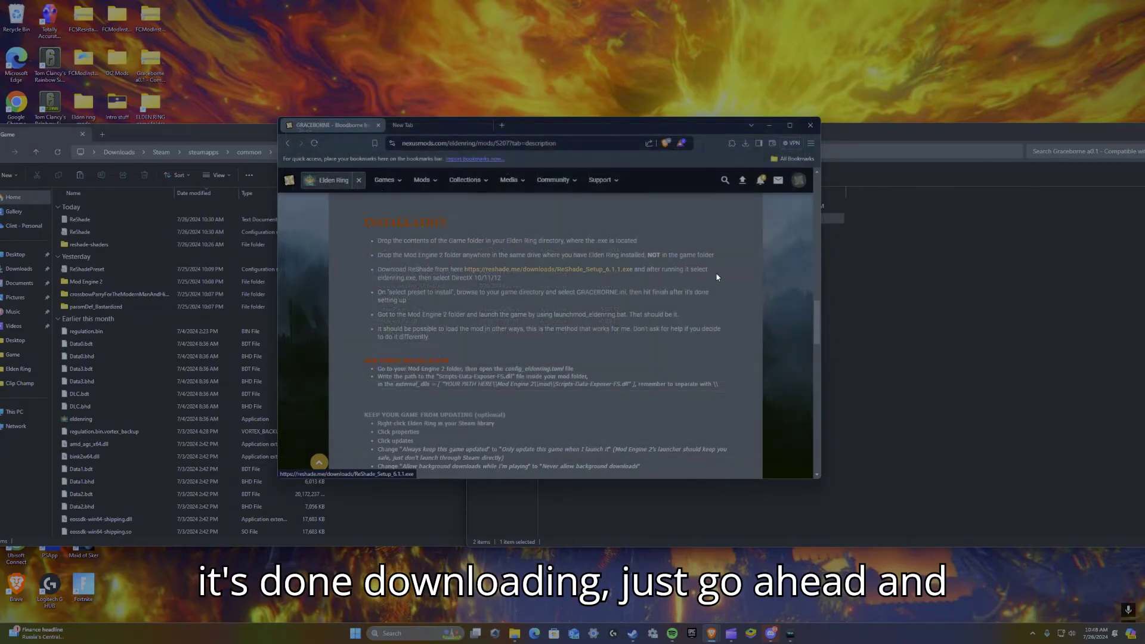
left_click(745, 143)
left_click(715, 213)
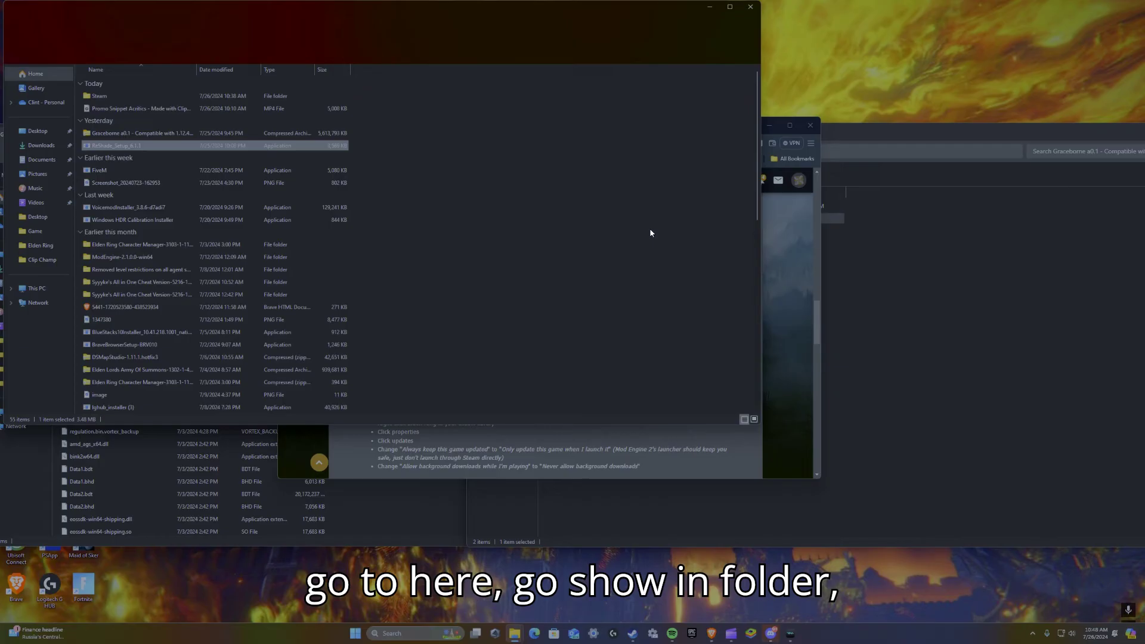
right_click(202, 144)
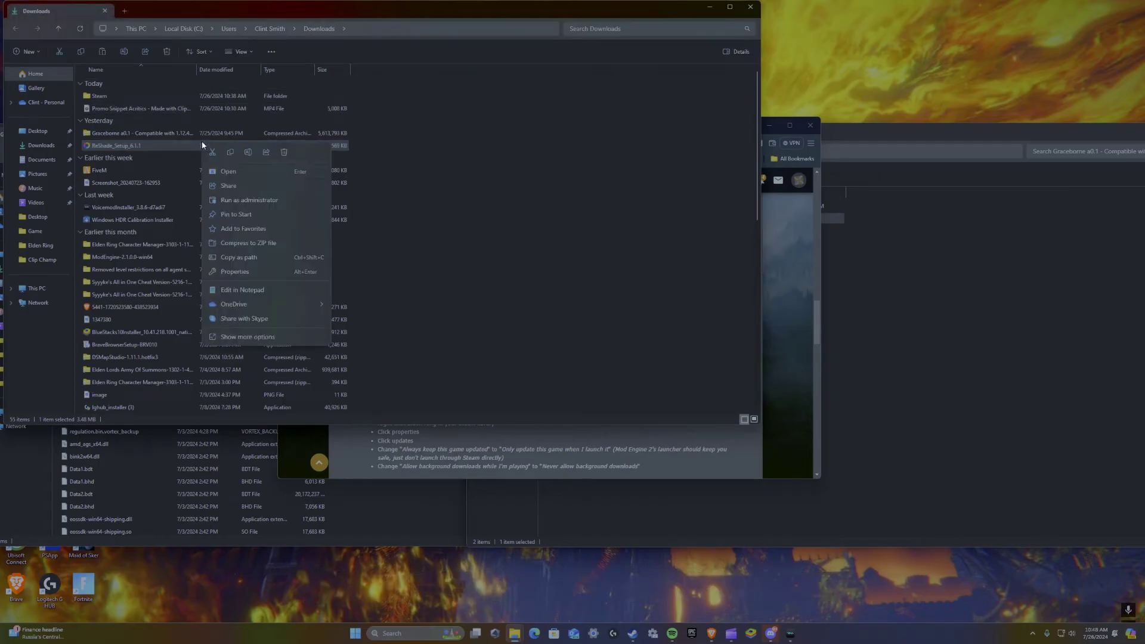
left_click(246, 174)
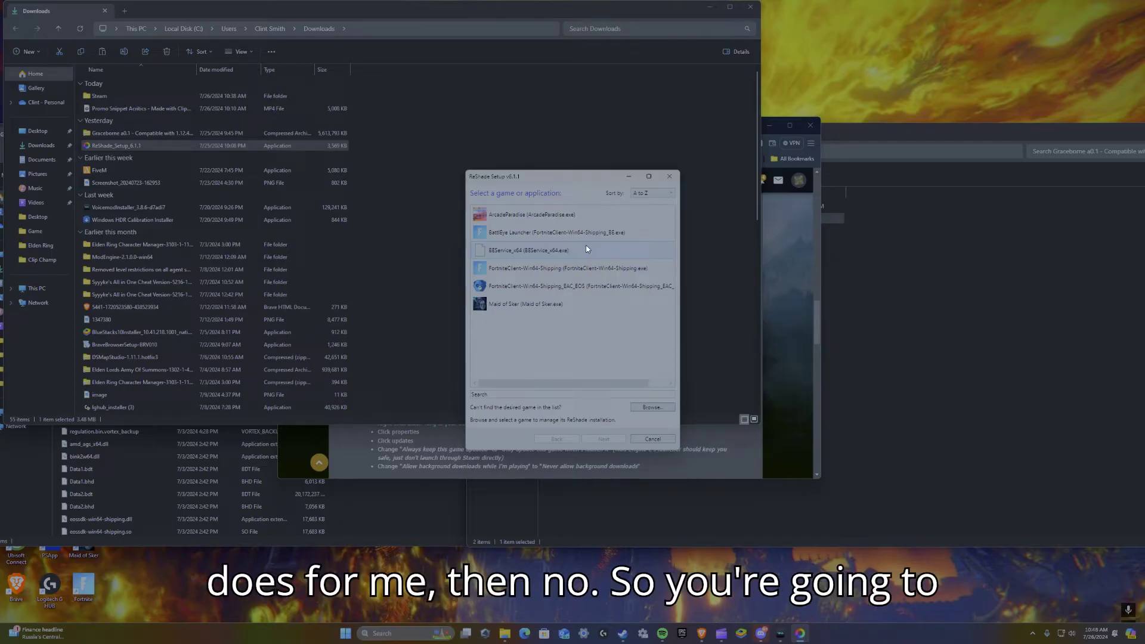
Browse for a game in the ReShade setup and copy the ELDEN RING folder's path from its desktop shortcut
left_click(633, 410)
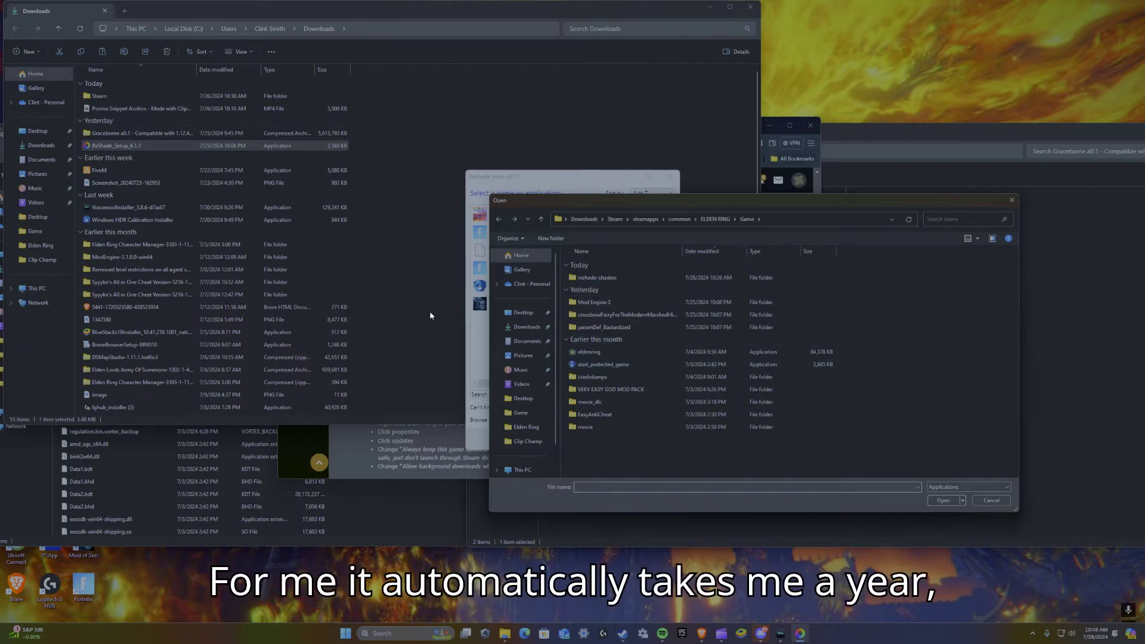
left_click_drag(627, 12, 379, 386)
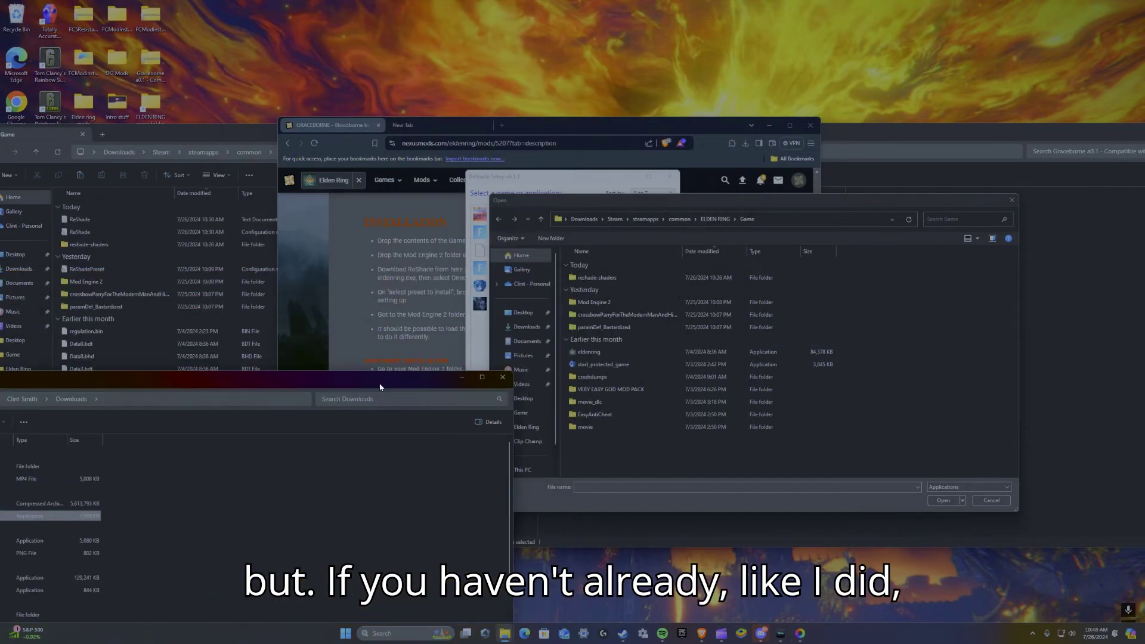
double_click(156, 108)
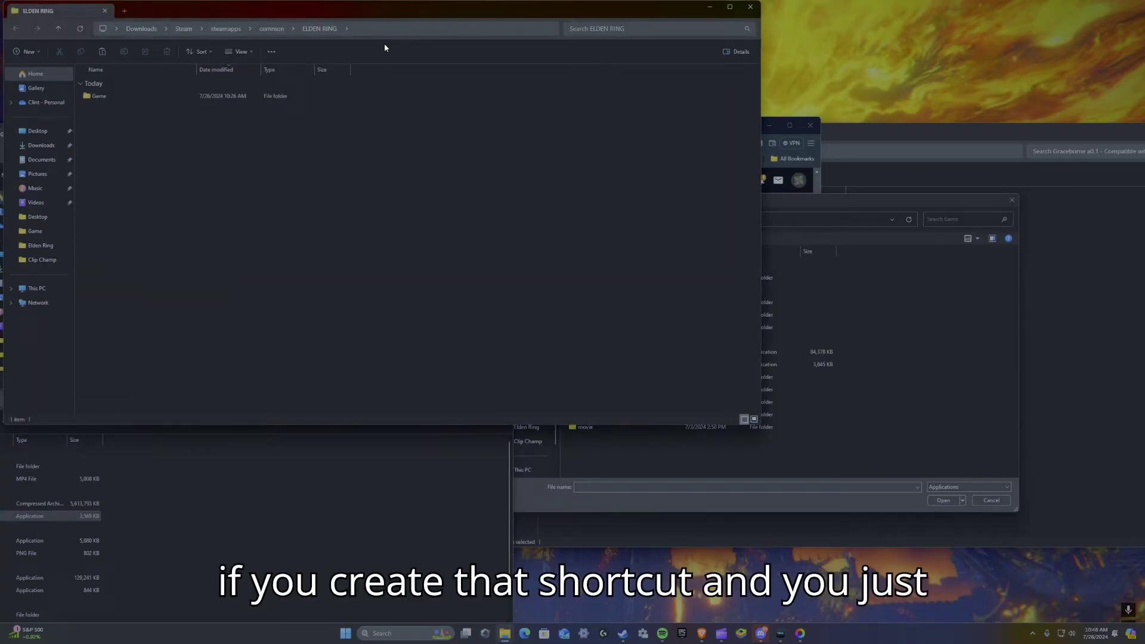
left_click_drag(359, 17, 391, 62)
left_click(387, 74)
key("ctrl+c")
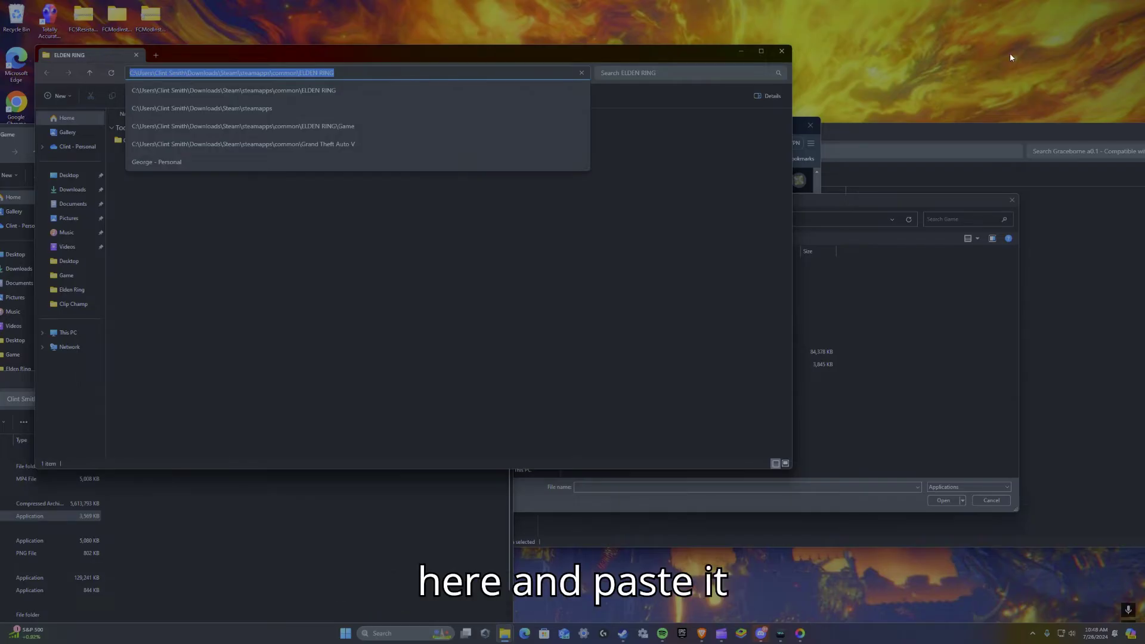
left_click(787, 52)
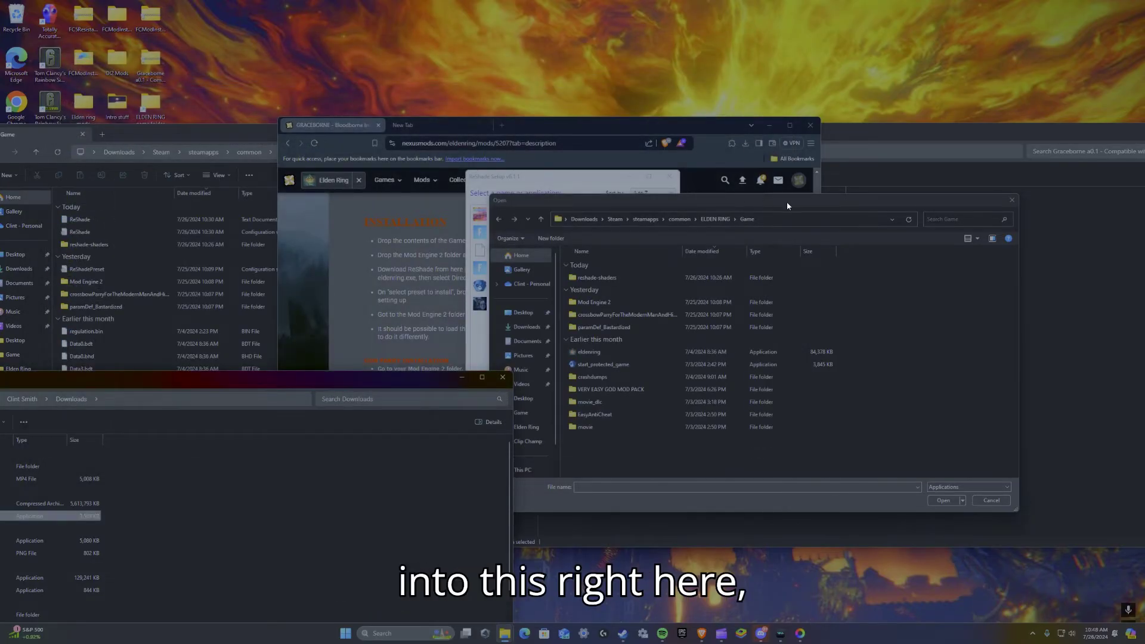
Go to the copied ELDEN RING path, open its Game folder, and select eldenring as the ReShade setup's target game
left_click_drag(786, 201, 779, 134)
left_click(770, 147)
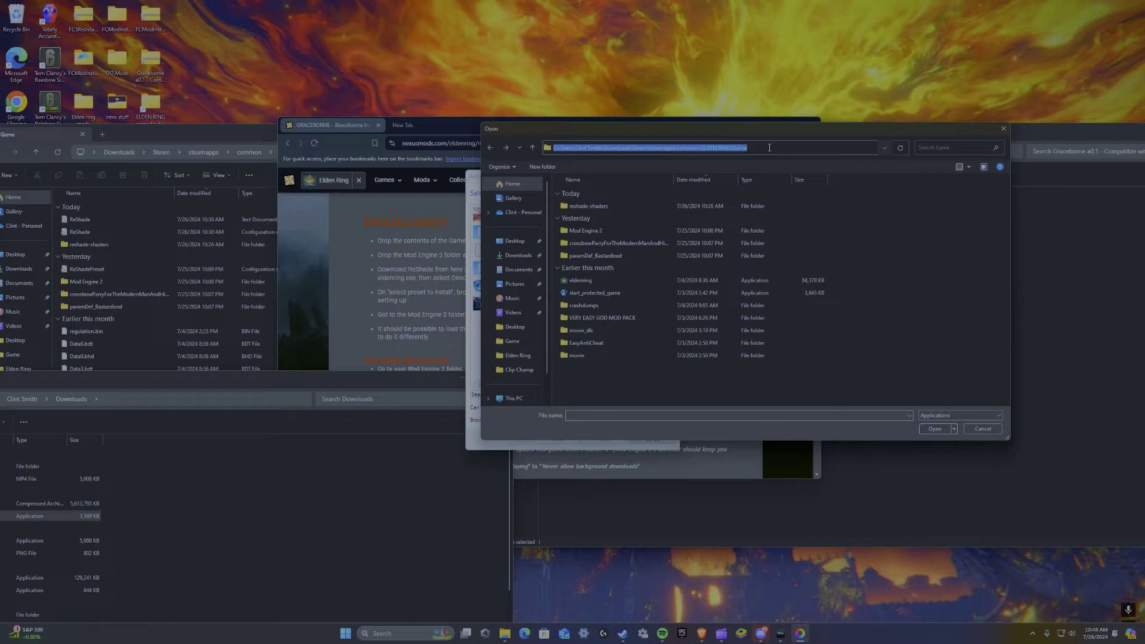
key("ctrl+v")
key("Return")
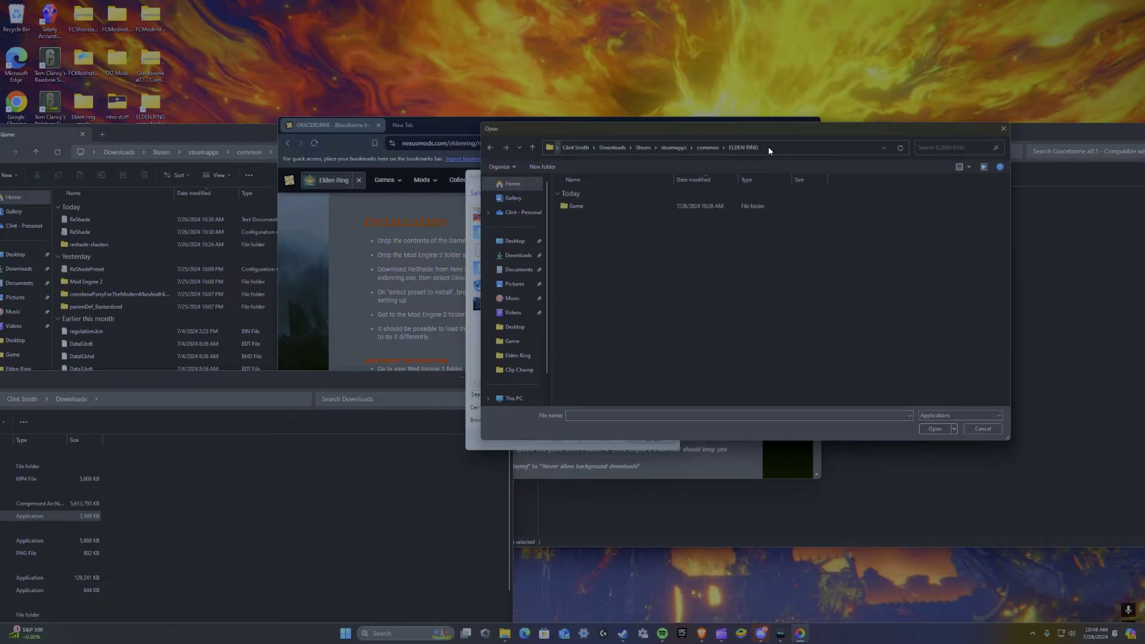
double_click(673, 207)
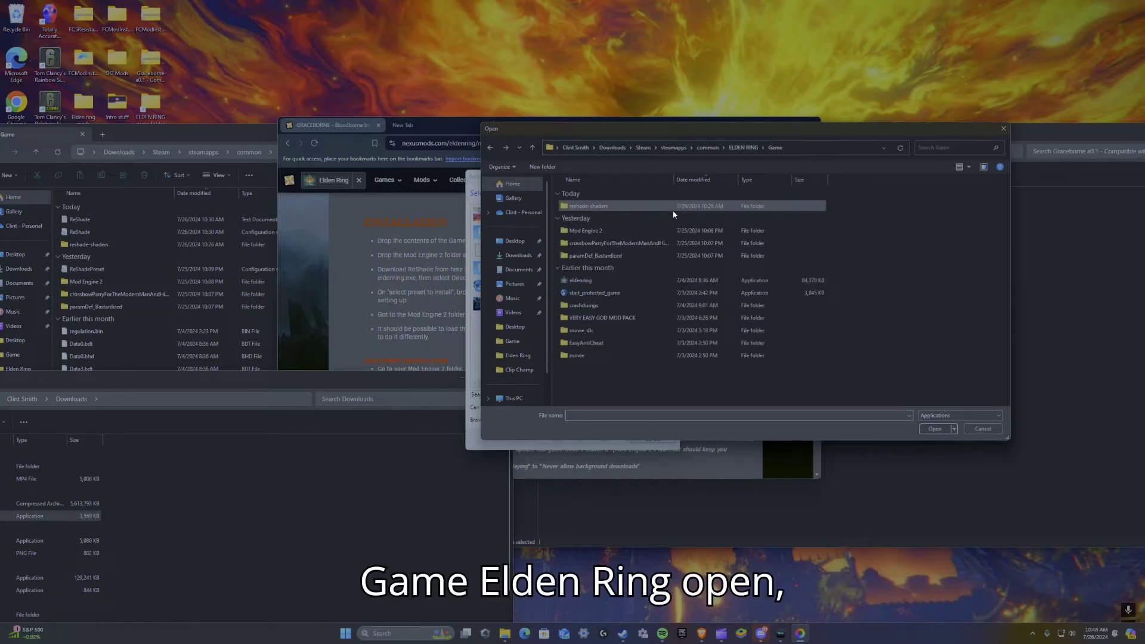
left_click(656, 280)
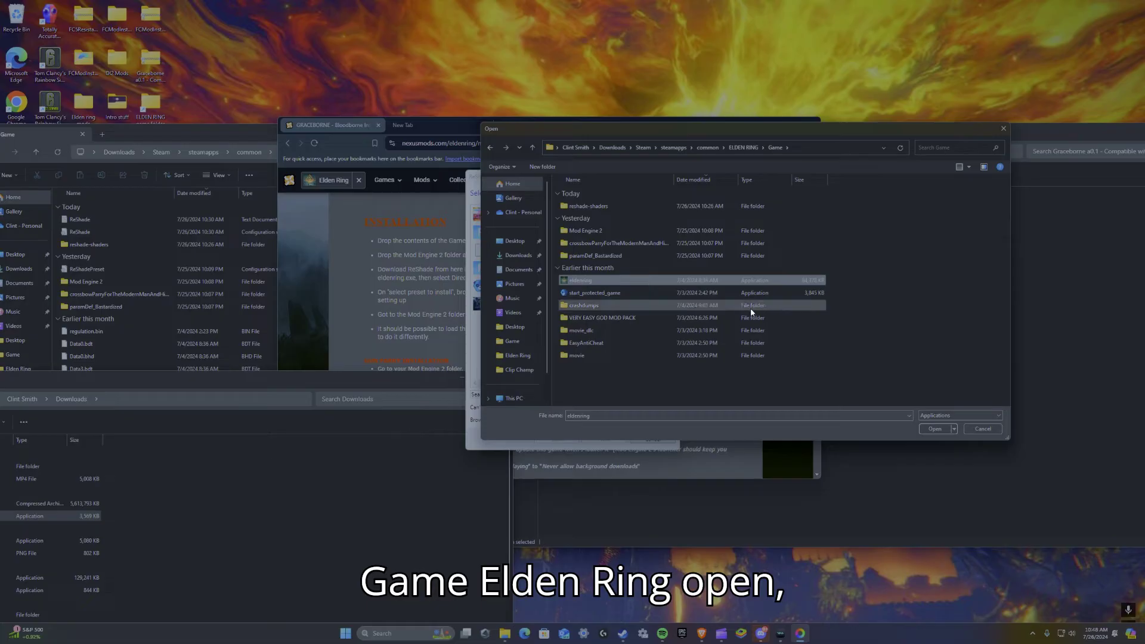
left_click(935, 429)
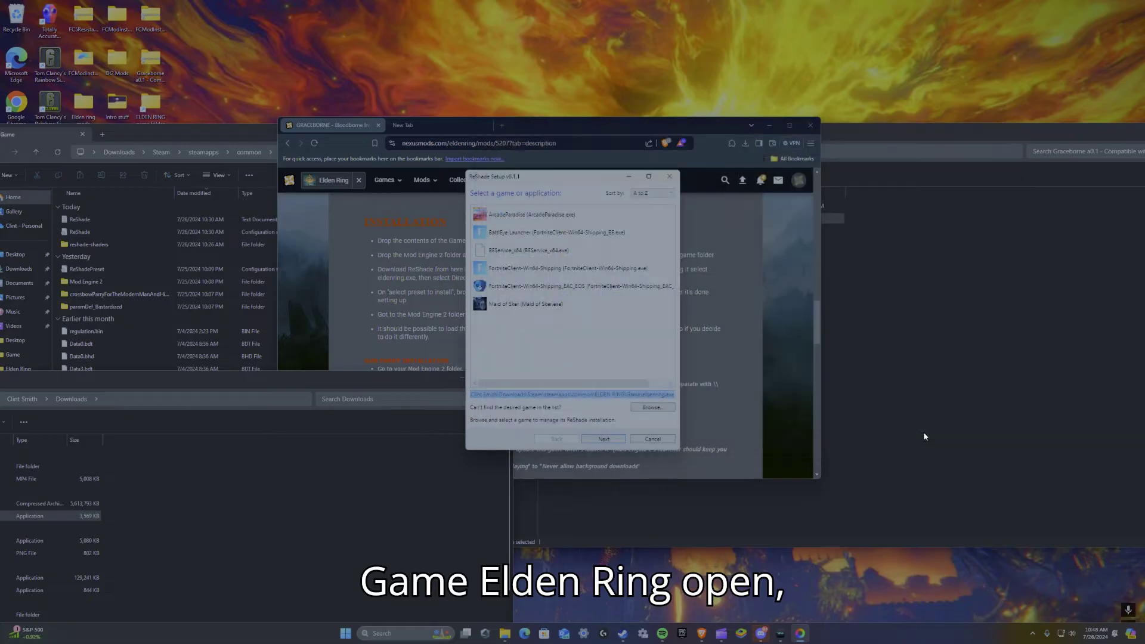
left_click(621, 438)
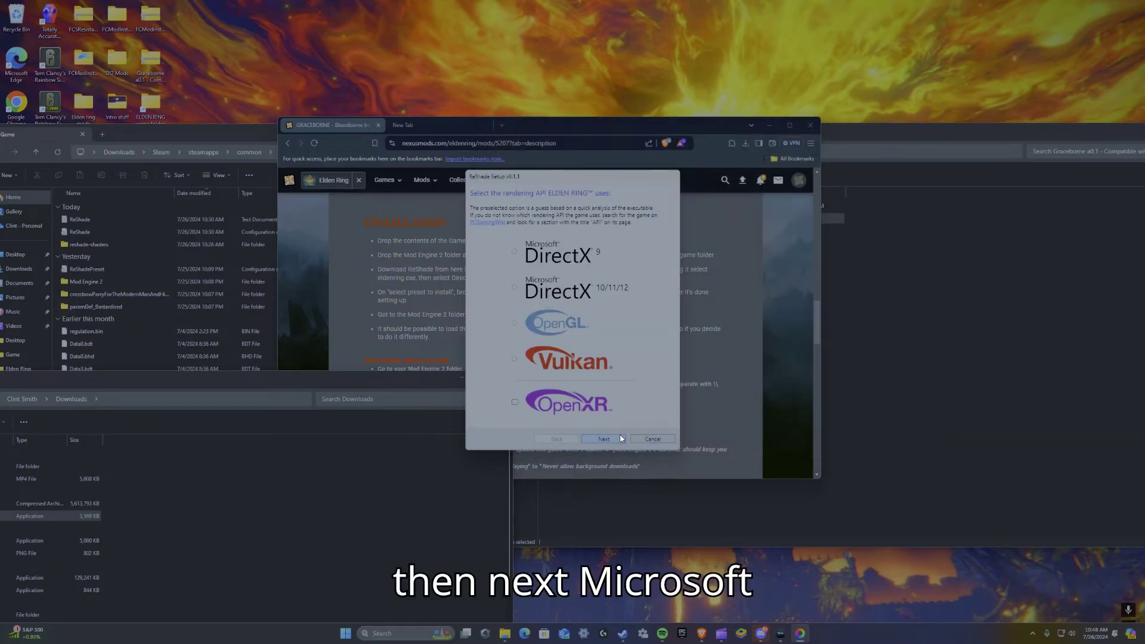
Choose DirectX 10/11/12 as the rendering API and uninstall the existing ReShade and effects from the game
left_click(535, 293)
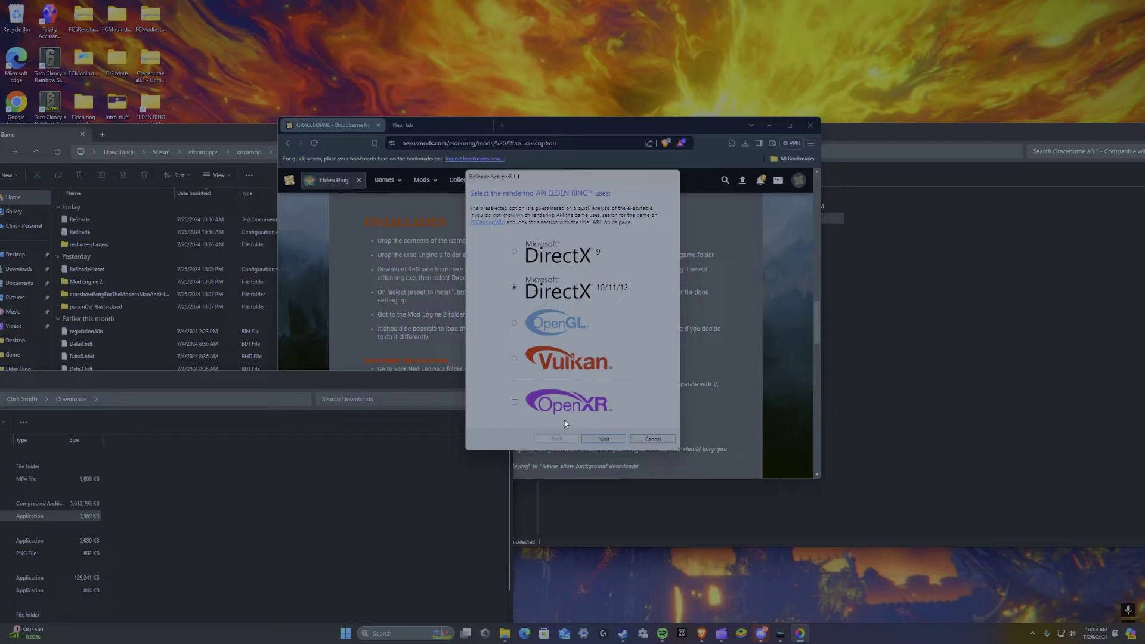
left_click(582, 443)
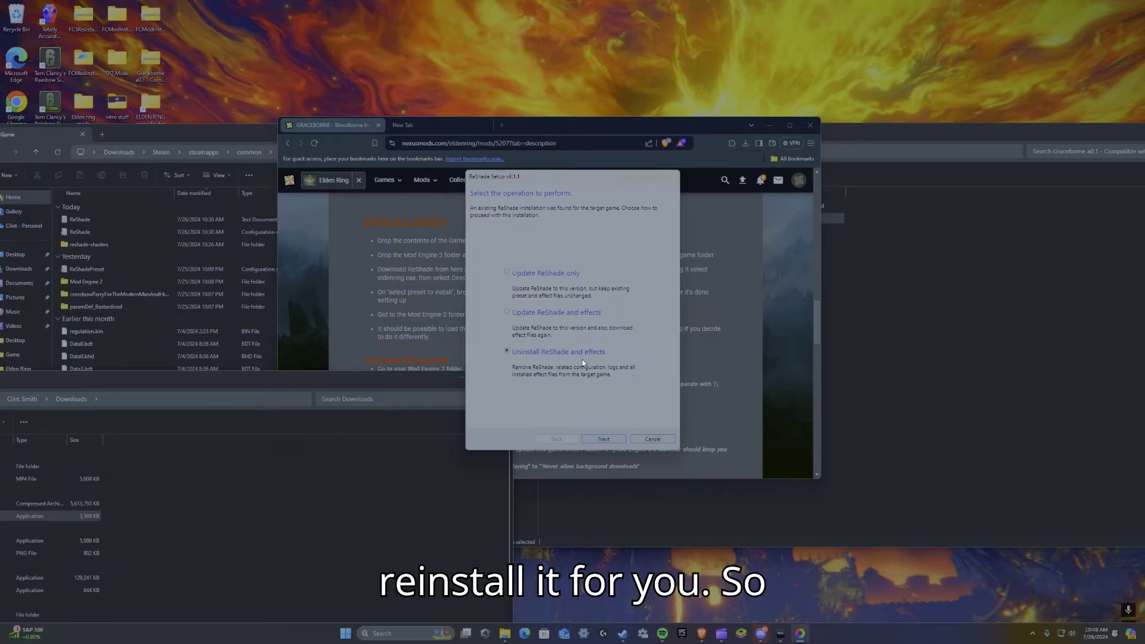
left_click(604, 439)
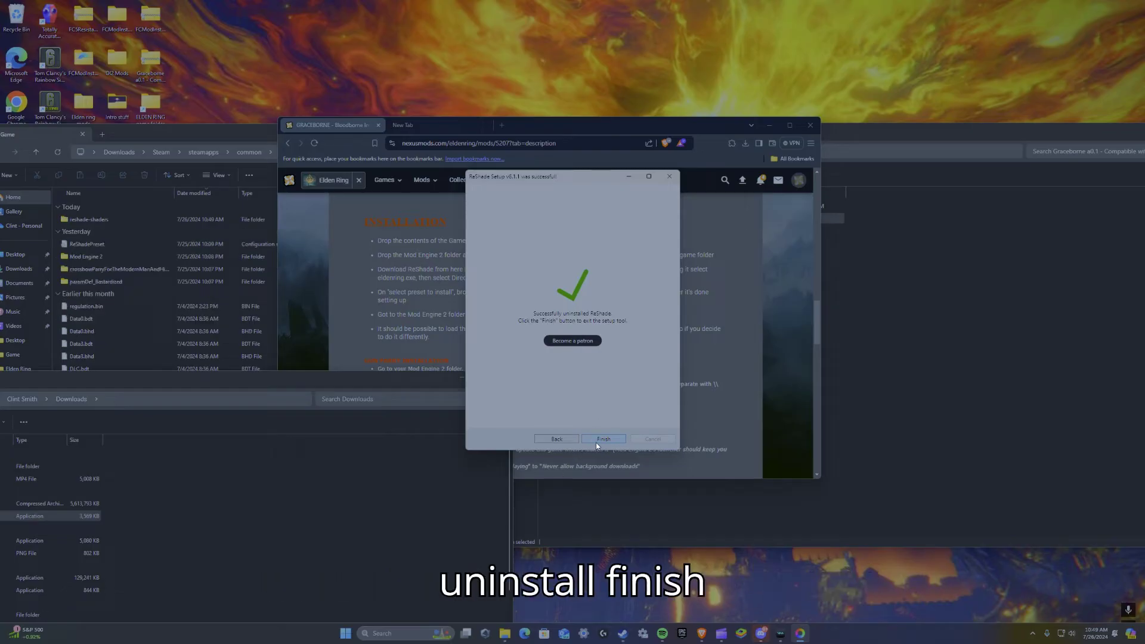
left_click(596, 442)
Return to the Downloads folder in the file explorer and run ReShade_Setup_6.1.1 again
mouse_move(731, 634)
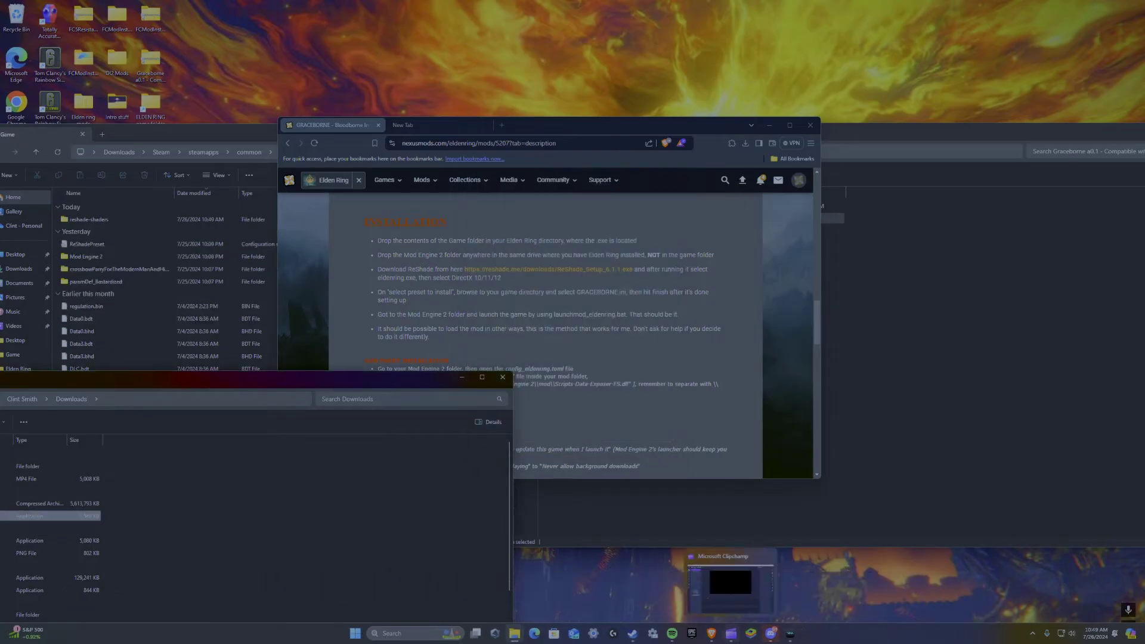
mouse_move(518, 638)
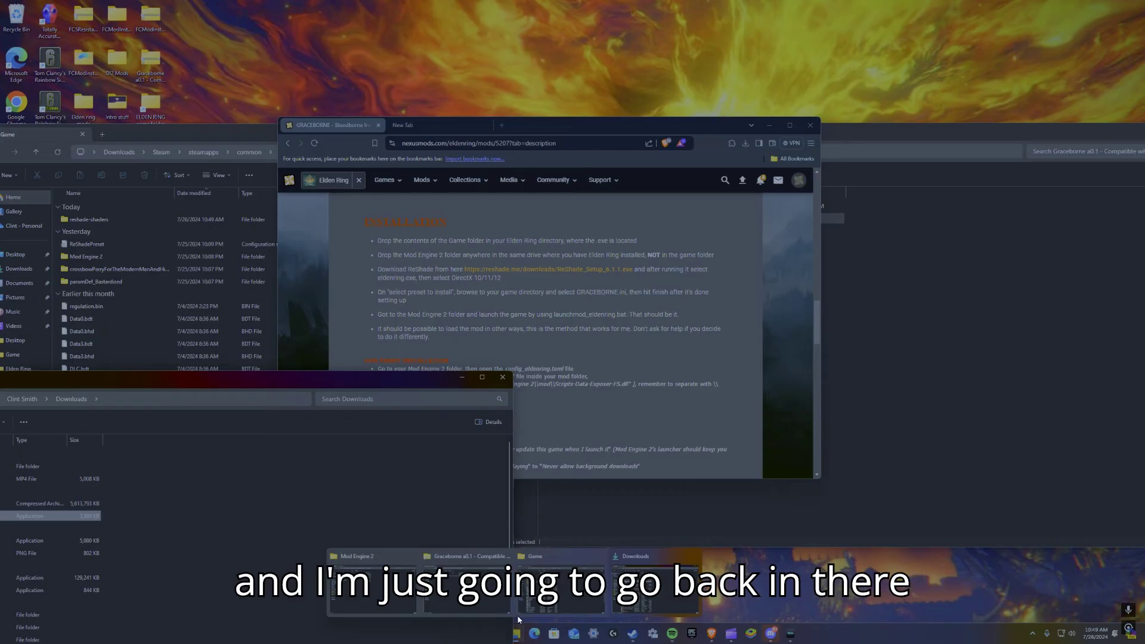
mouse_move(387, 594)
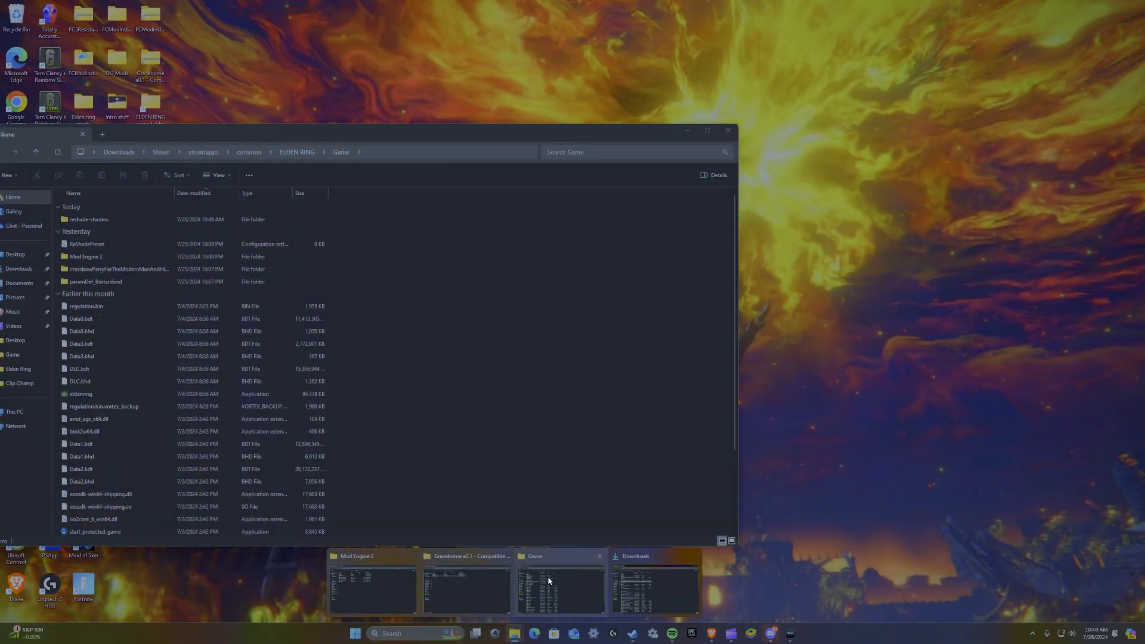
left_click(549, 581)
left_click_drag(353, 131, 609, 122)
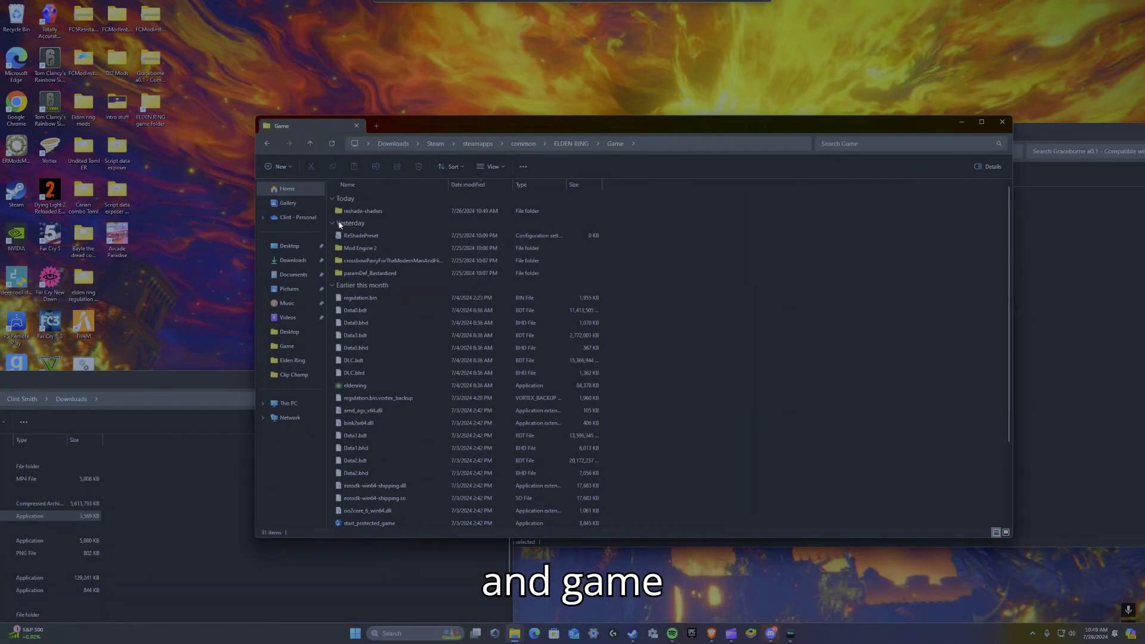
left_click(286, 189)
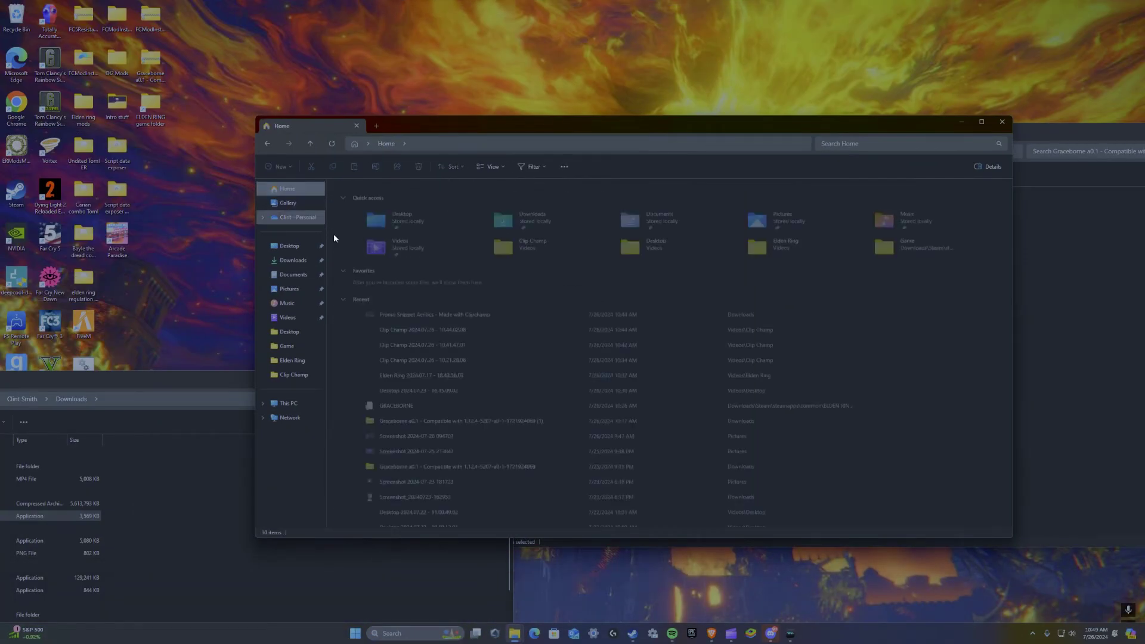
left_click(293, 274)
left_click(294, 263)
left_click(414, 246)
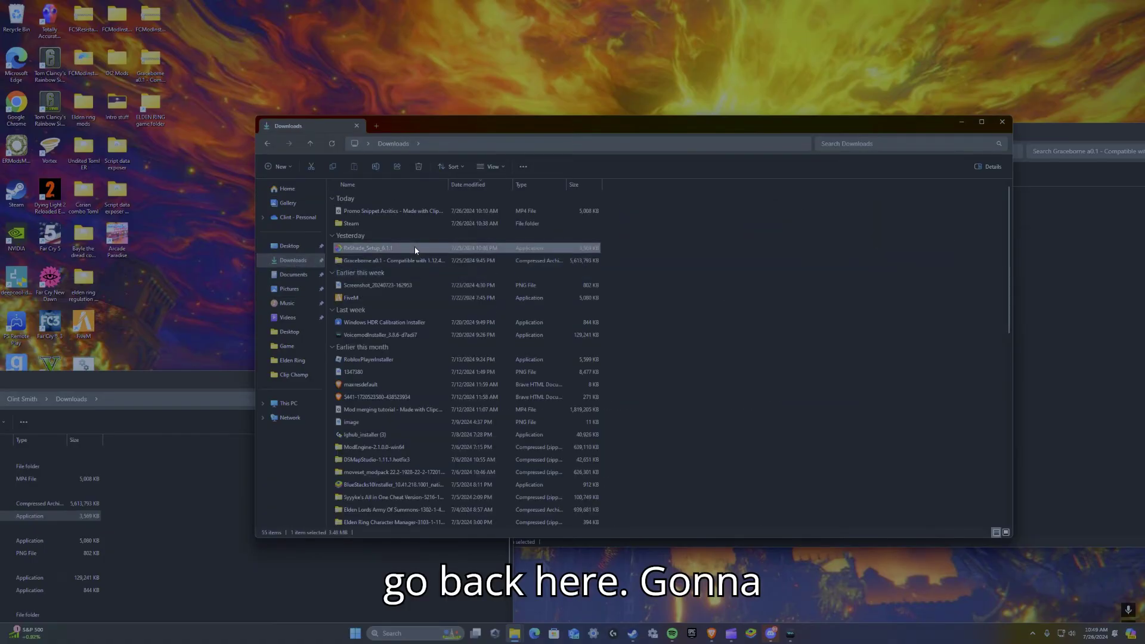
right_click(414, 247)
left_click(482, 278)
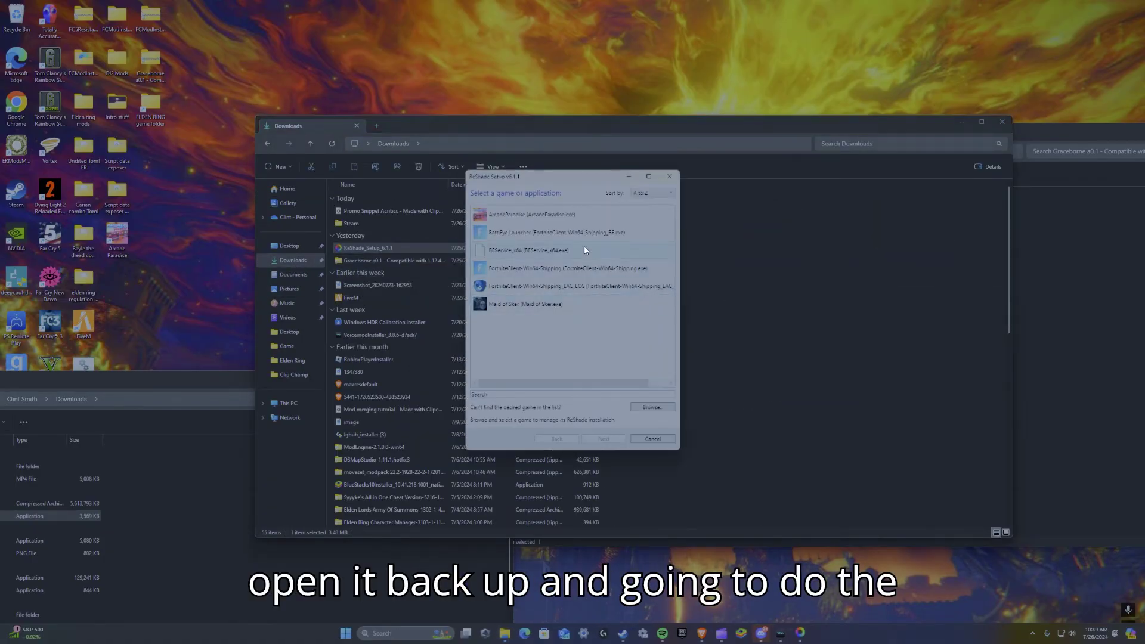
Select eldenring from the Game folder as the ReShade target and use DirectX 10/11/12 as its rendering API
left_click(638, 408)
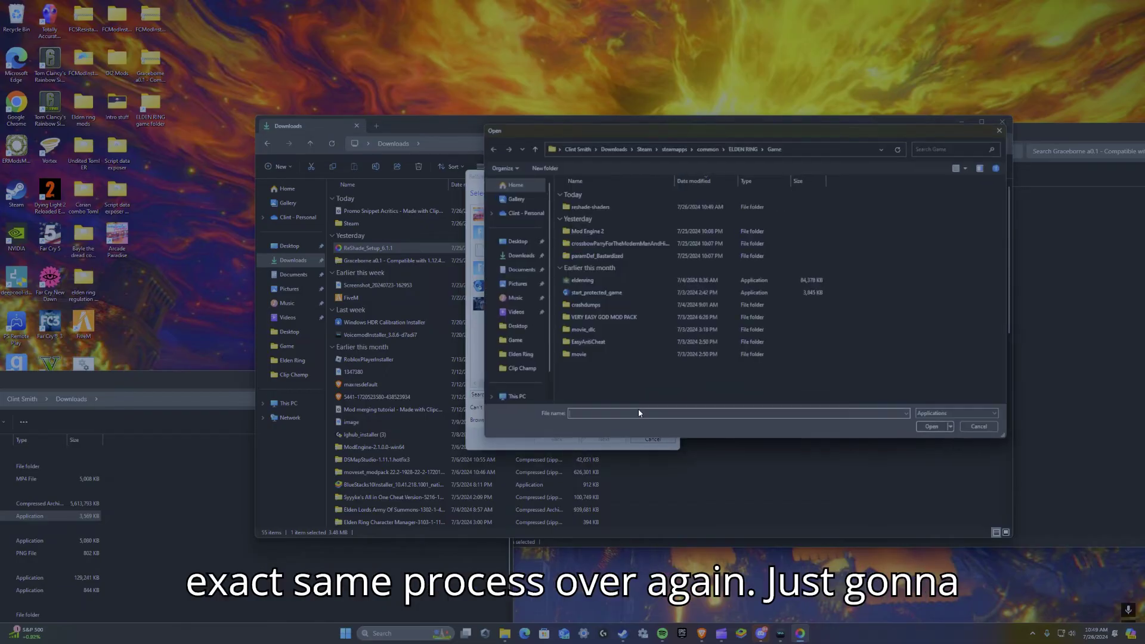
left_click(576, 280)
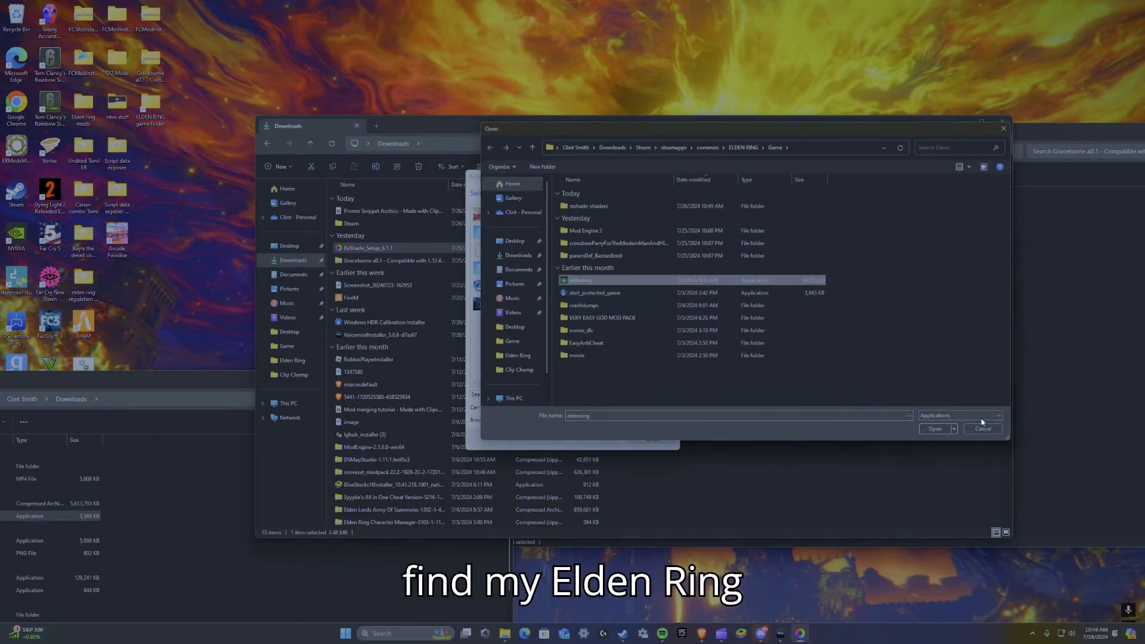
left_click(935, 429)
left_click(605, 440)
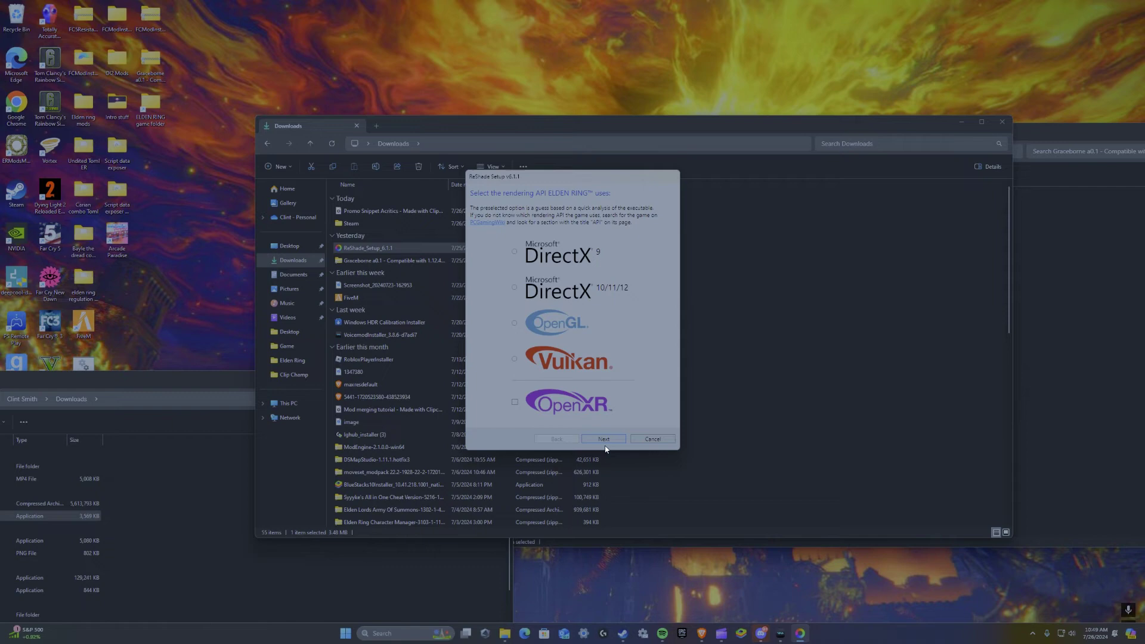
left_click(605, 440)
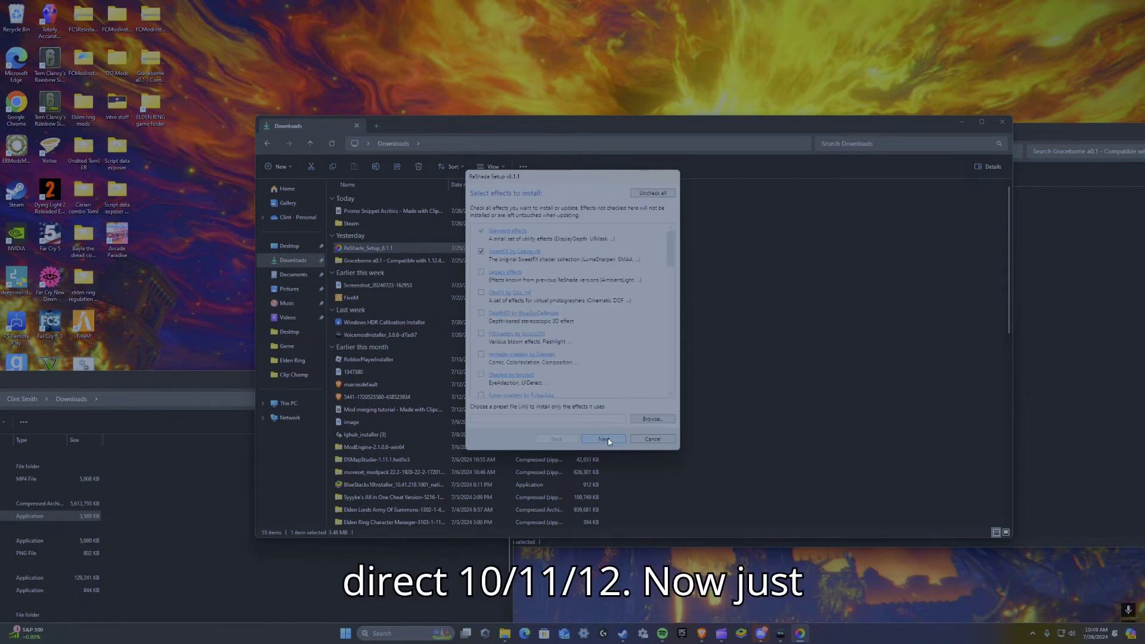
Set the GRACEBORNE configuration file from the Game folder as the effects preset and finish the ReShade installation
scroll(559, 268, "down", 10)
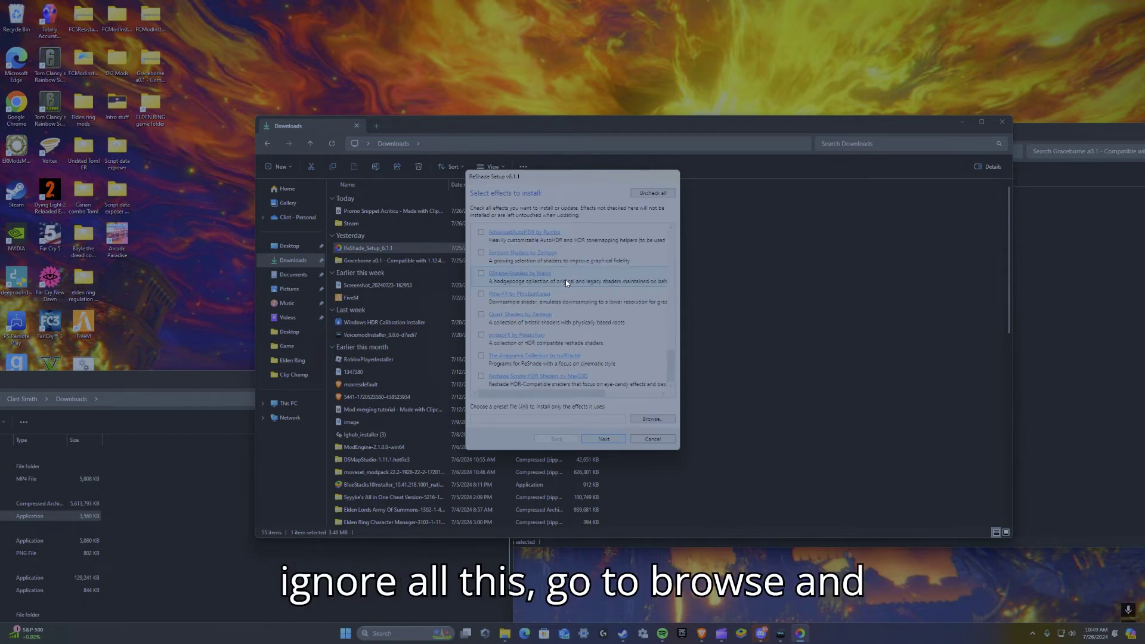
left_click(642, 420)
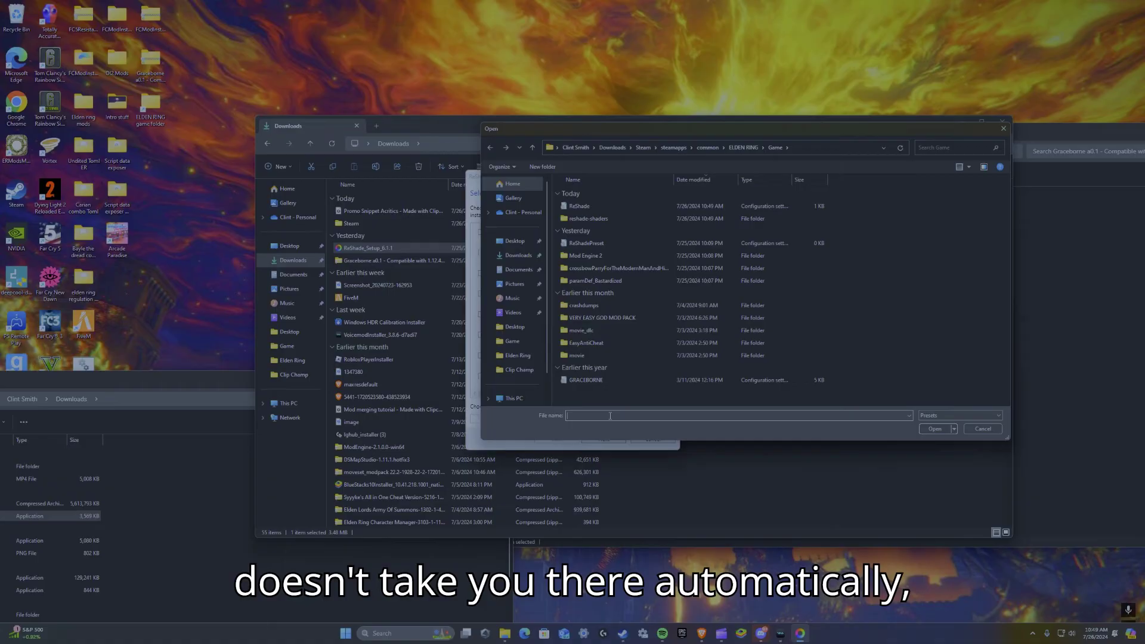
left_click(585, 381)
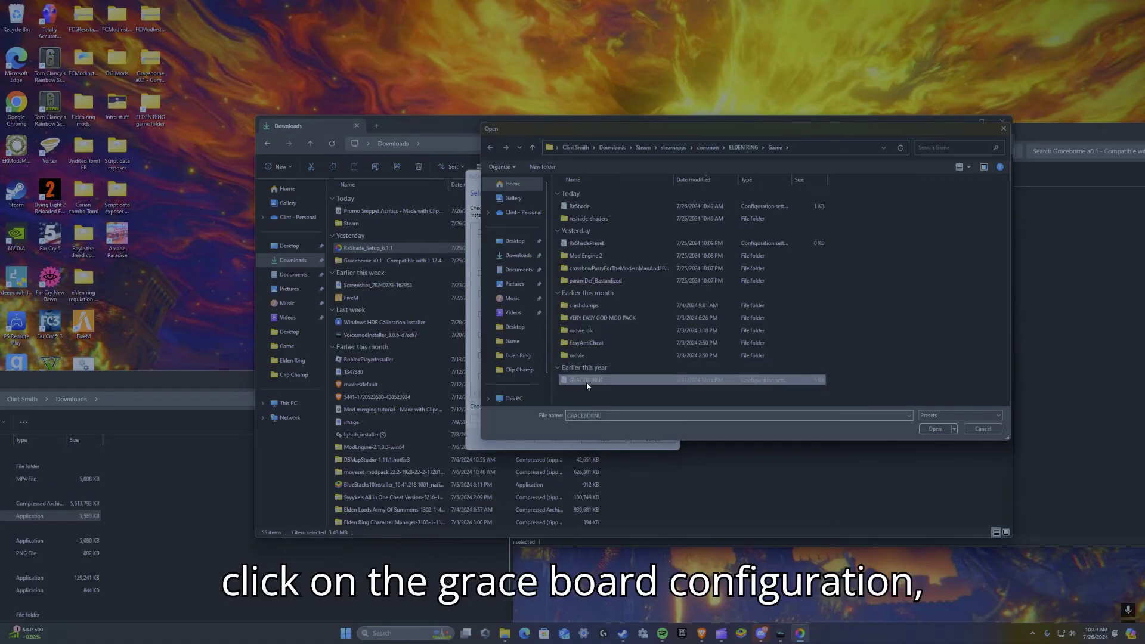
left_click(941, 428)
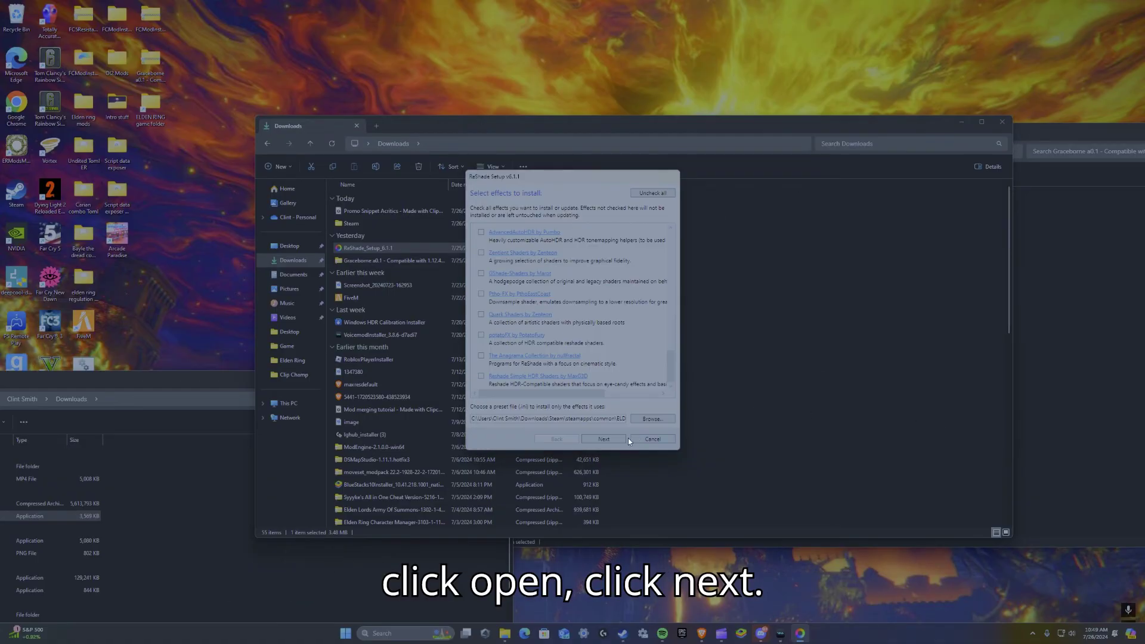
left_click(609, 438)
left_click(608, 436)
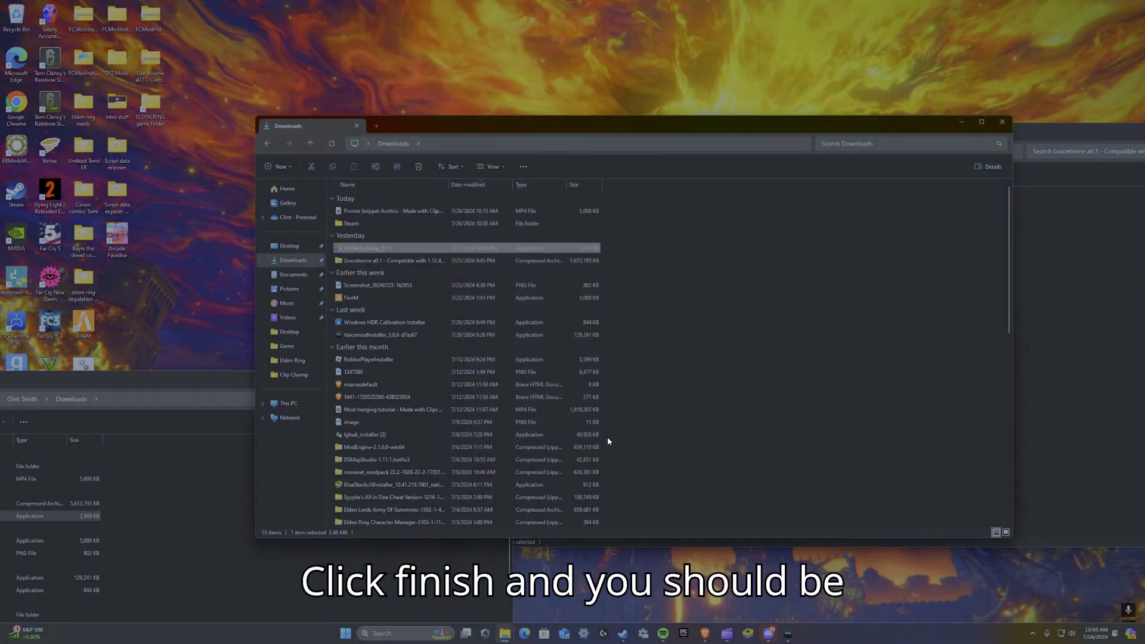
Open the Mod Engine 2 folder inside ELDEN RING's Game folder from the desktop shortcut and run launchmod_eldenring
left_click_drag(572, 116, 564, 179)
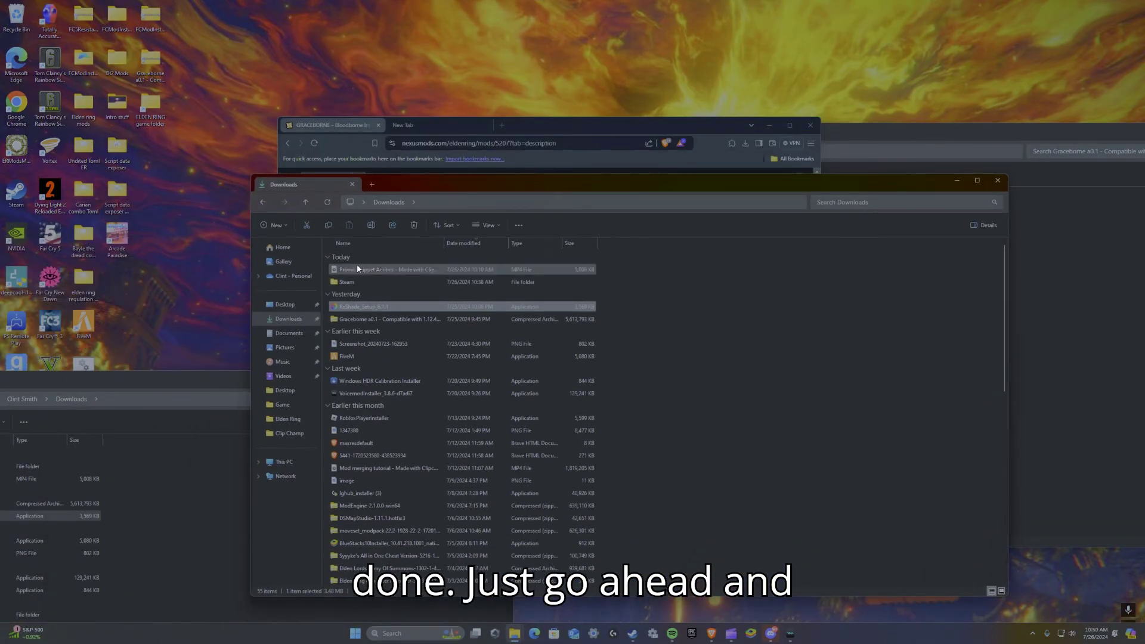
left_click(264, 203)
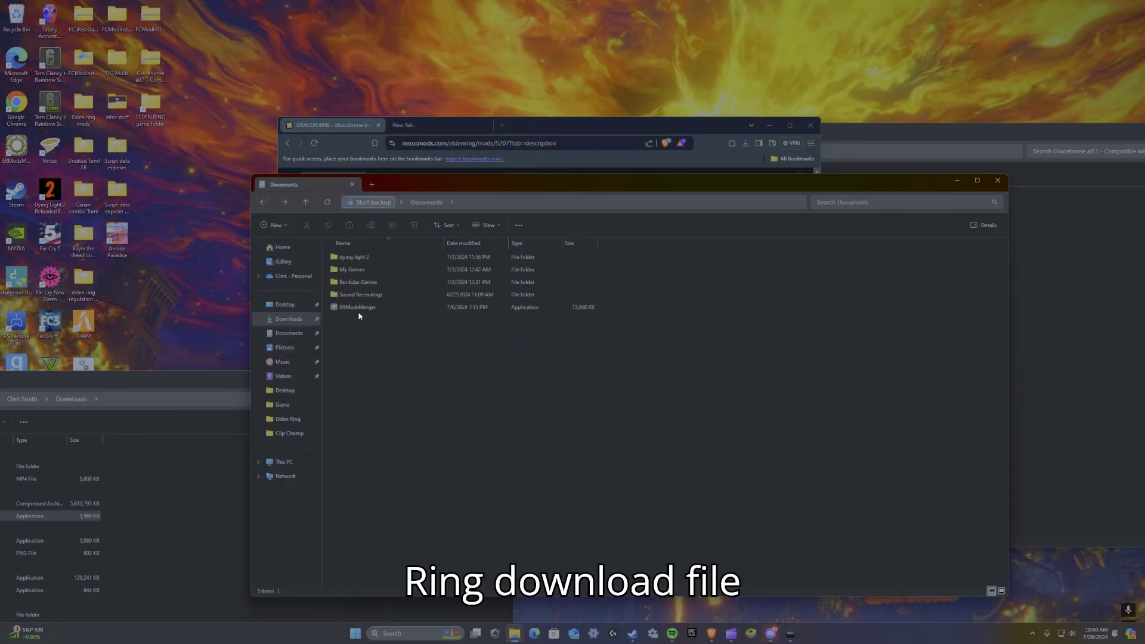
double_click(151, 107)
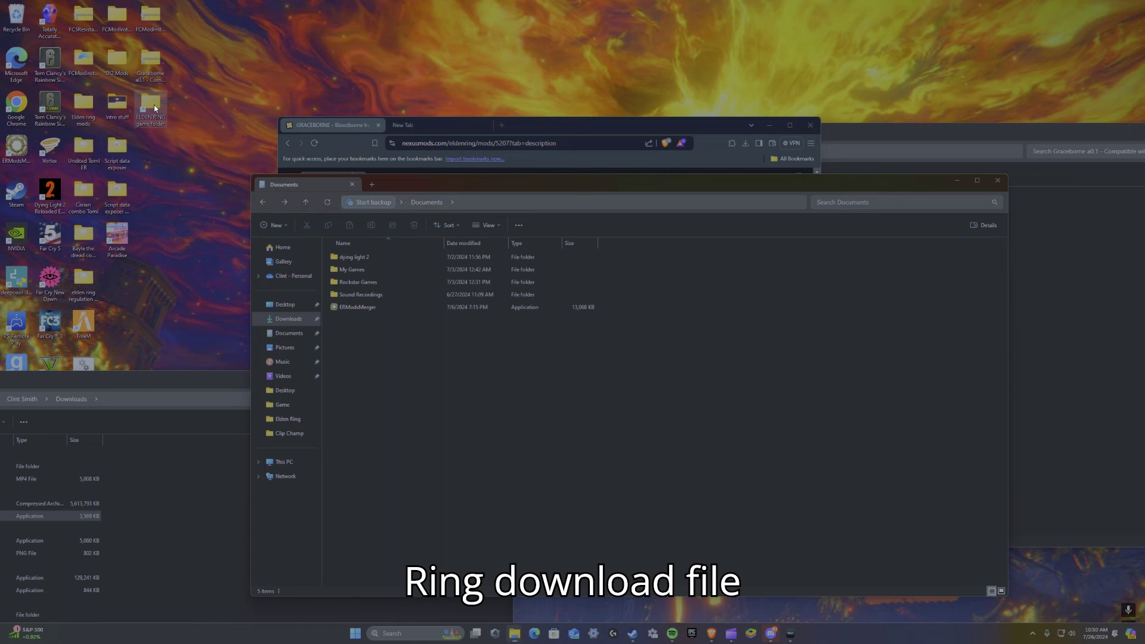
double_click(395, 281)
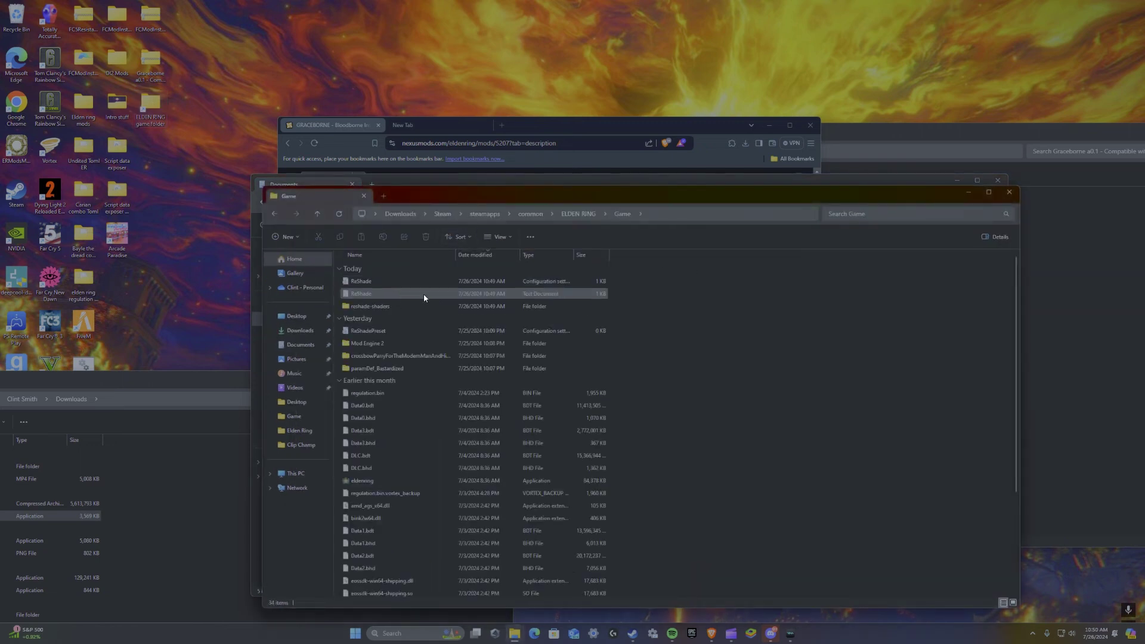
double_click(388, 344)
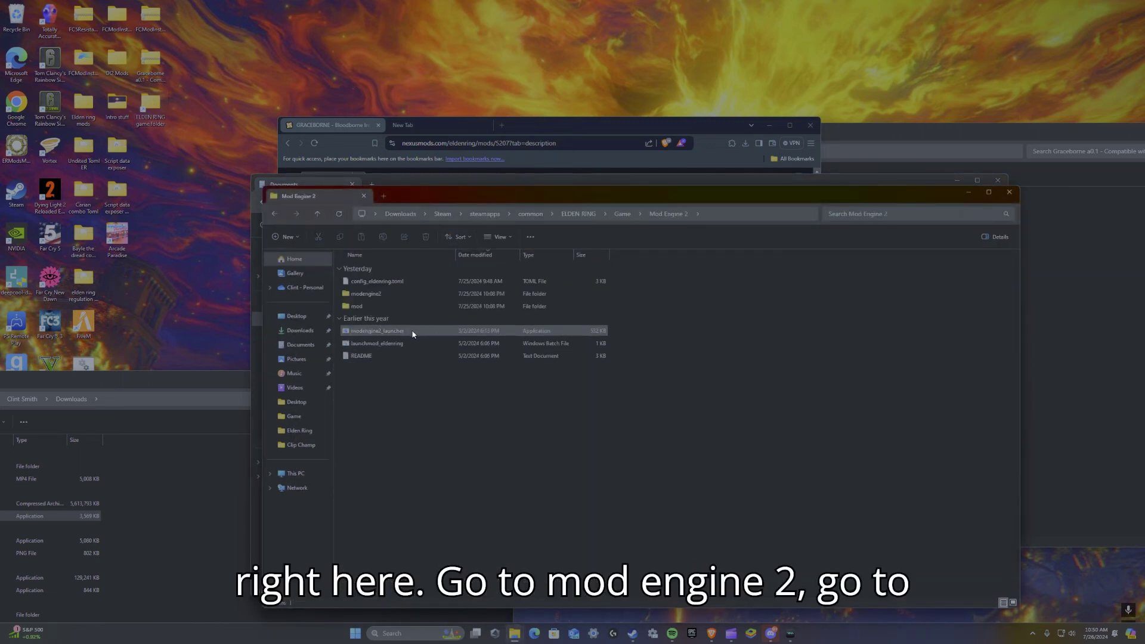
left_click(415, 346)
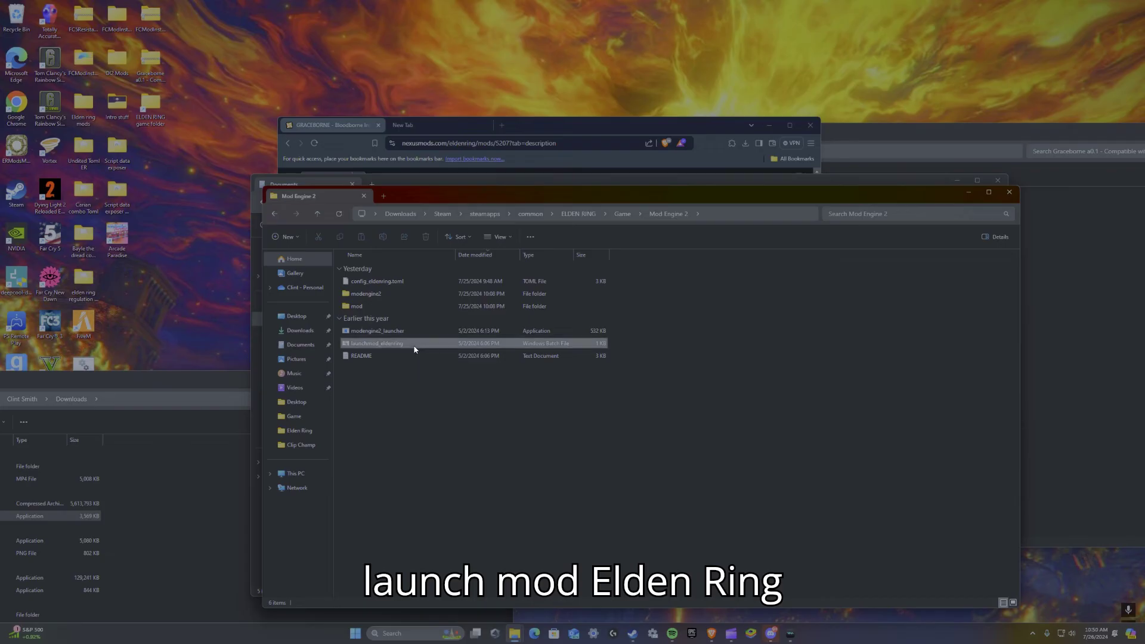
double_click(416, 349)
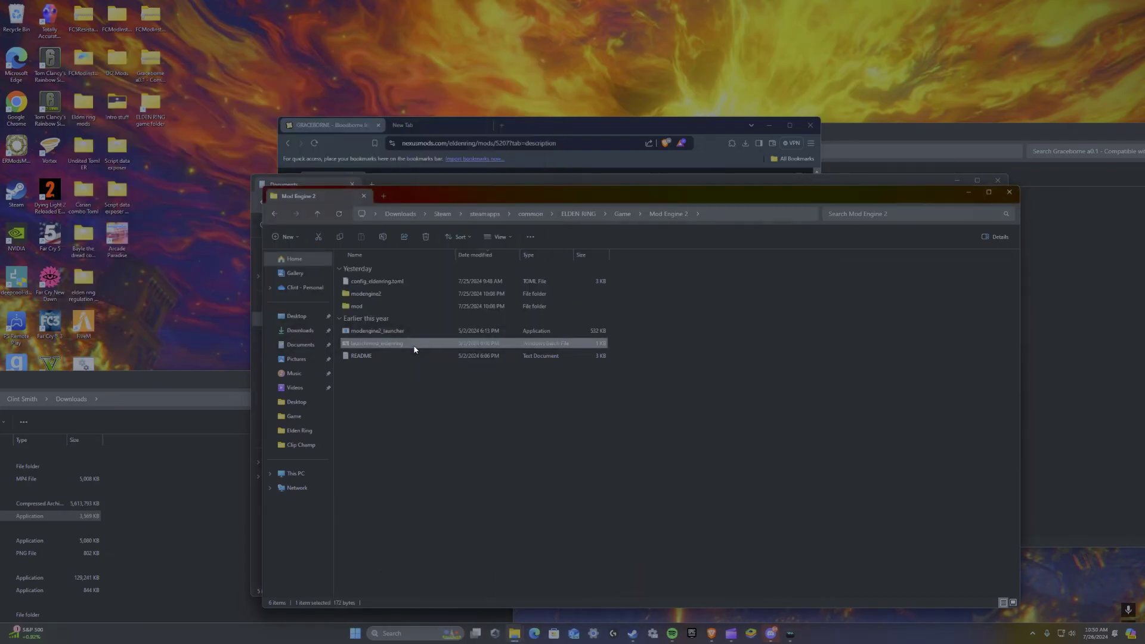